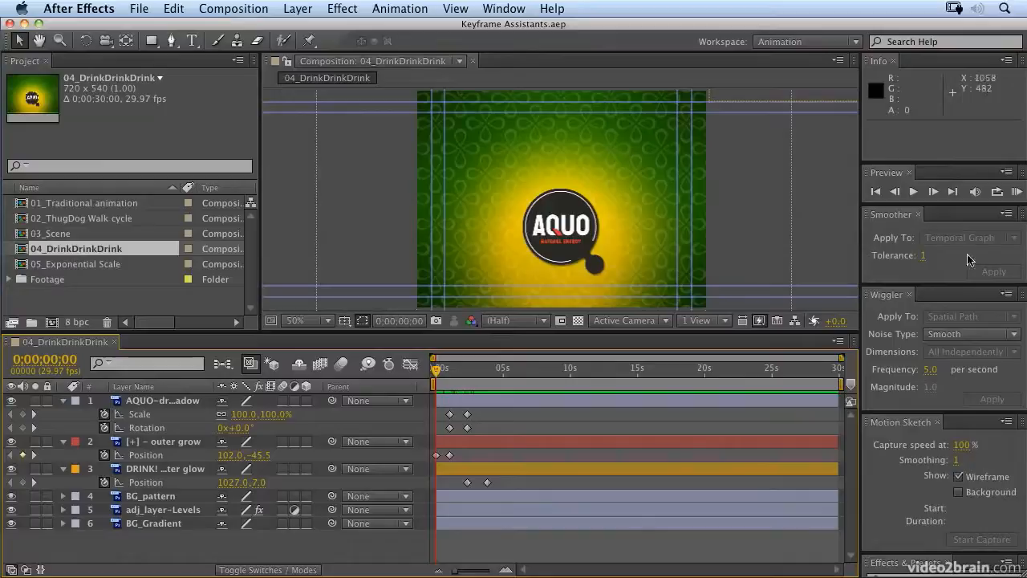
Step: Preview the animation, end the work area at 0;00;05;00, and RAM-preview the shortened range
click(1016, 191)
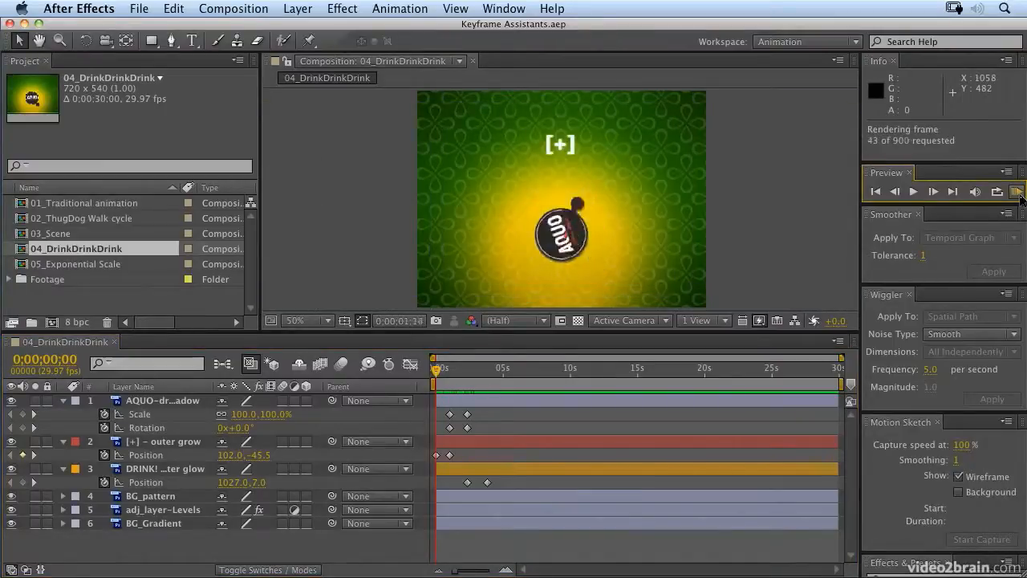
click(503, 378)
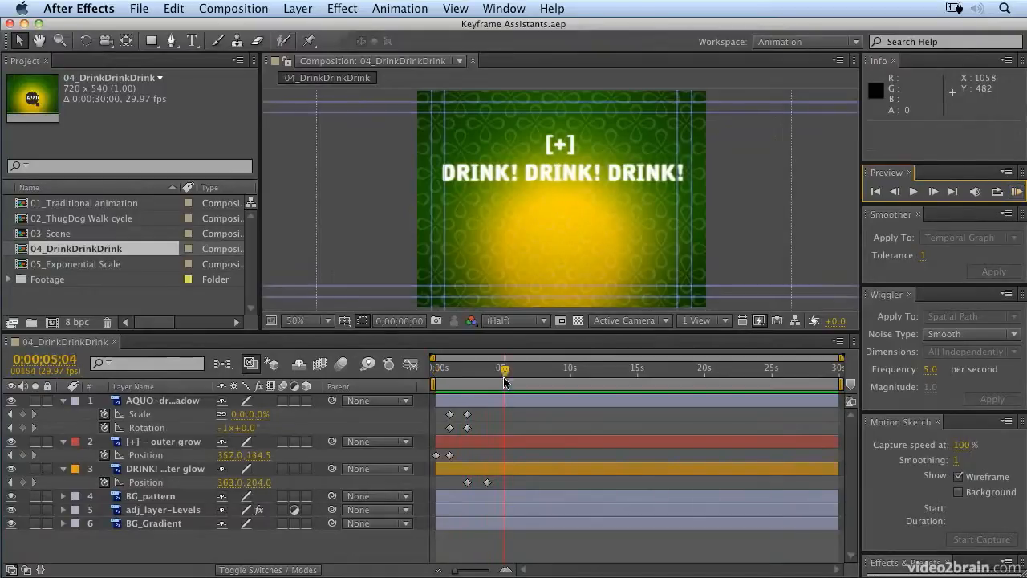
click(503, 371)
drag(503, 369, 502, 369)
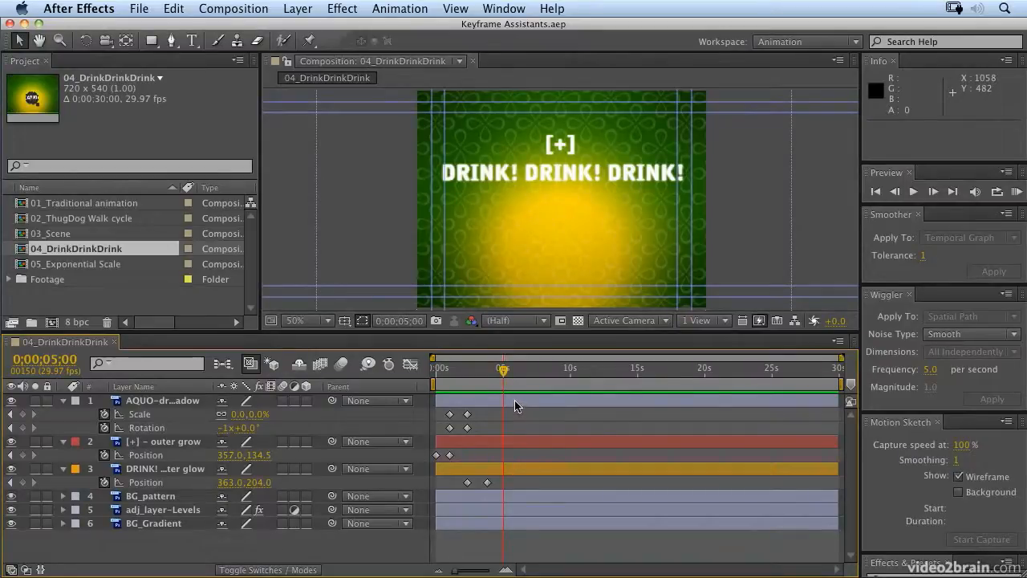
drag(841, 384, 581, 384)
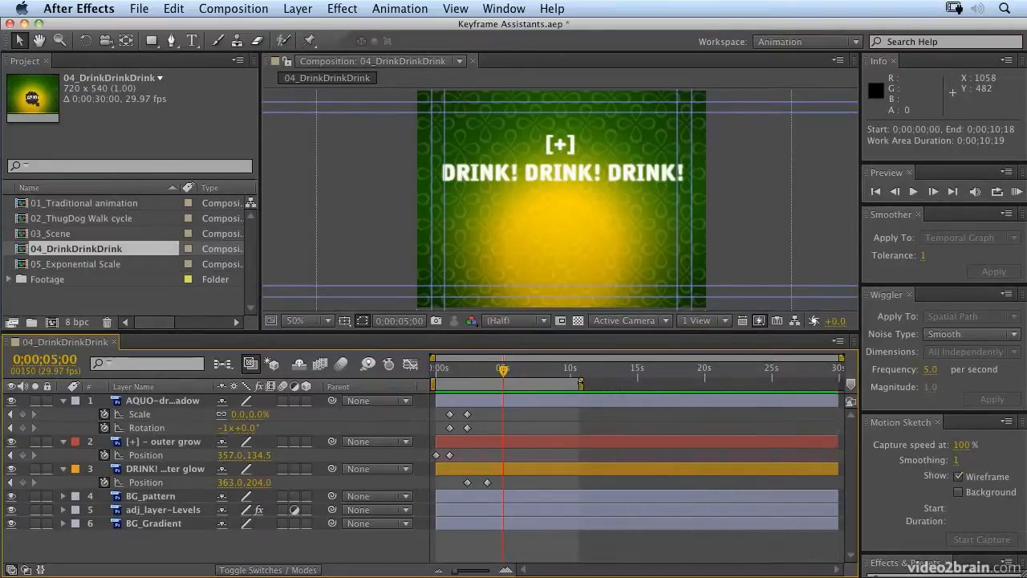
key(n)
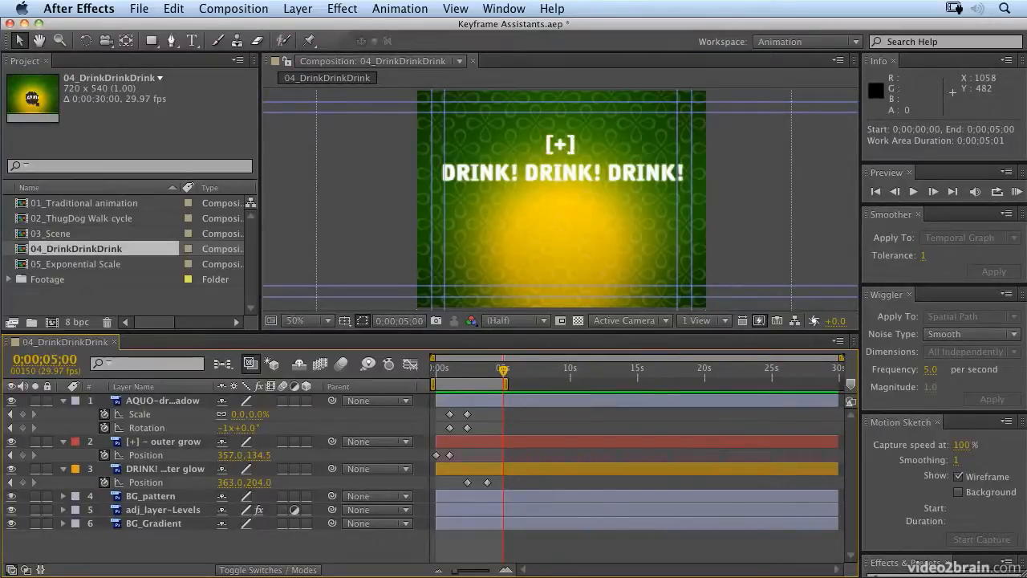
click(1017, 192)
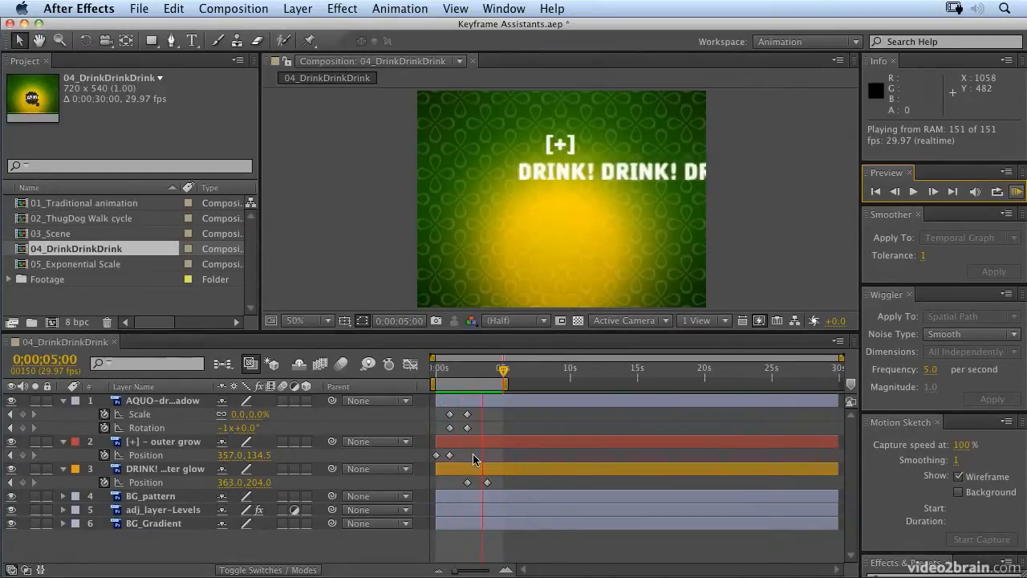
key(space)
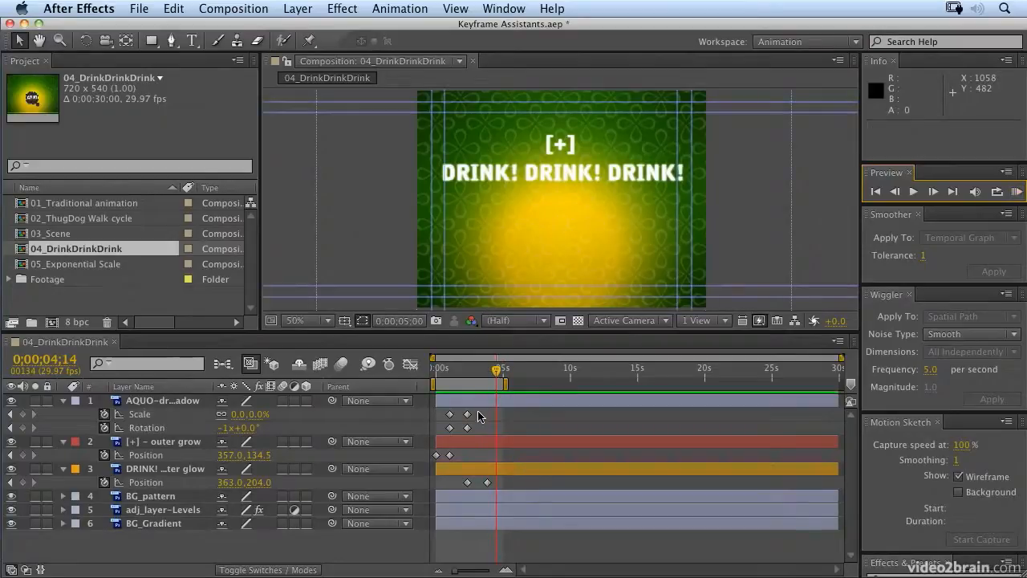
Step: Time-reverse the AQUO layer's Scale and Rotation keyframes and RAM-preview the animation
drag(479, 410, 443, 437)
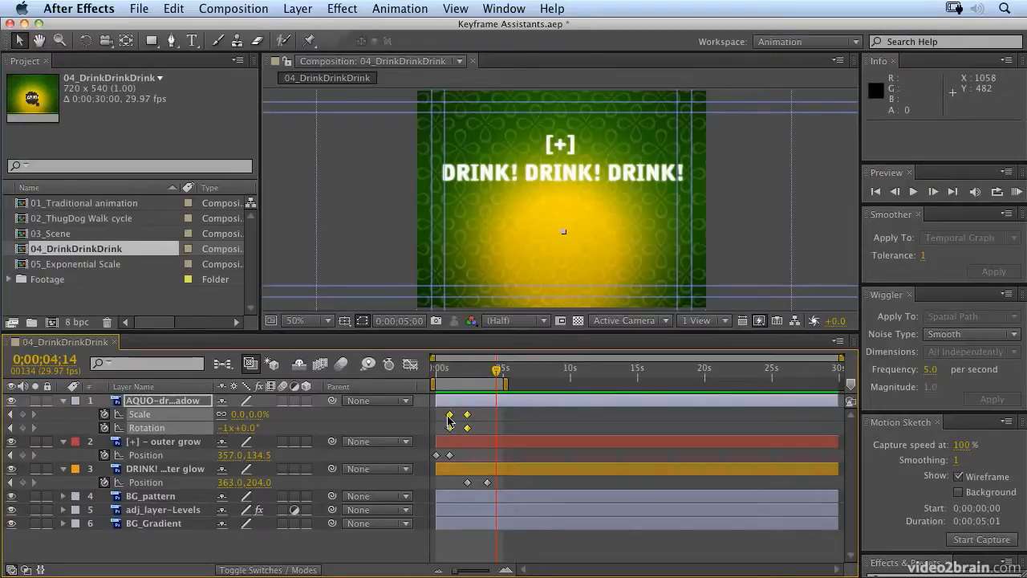
click(389, 10)
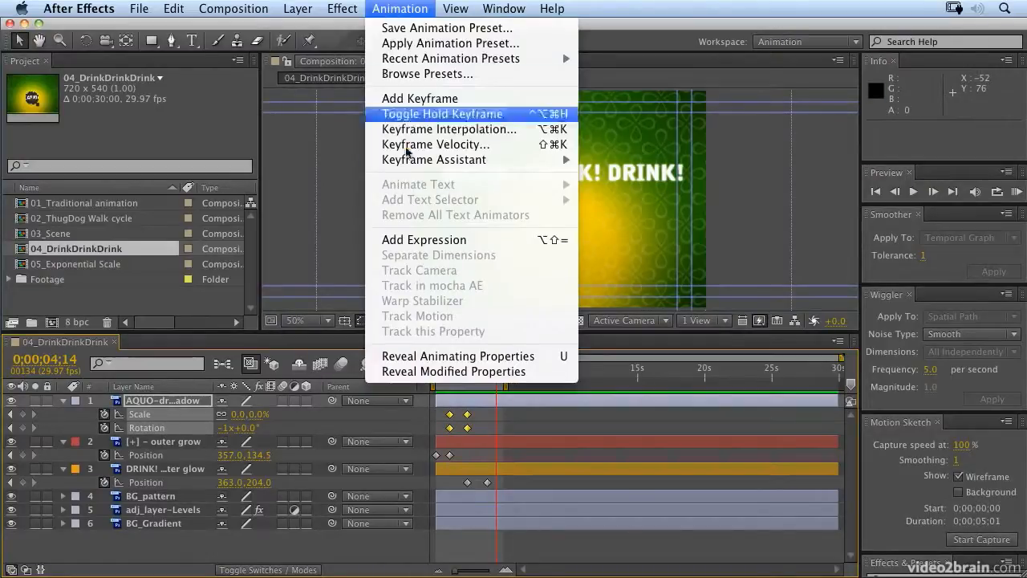
mouse_move(413, 166)
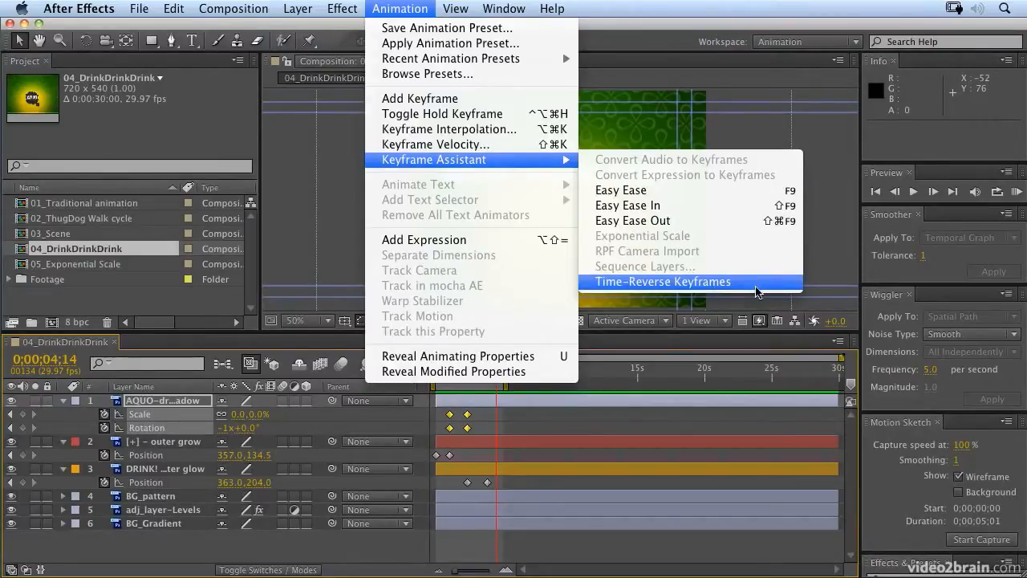
click(756, 287)
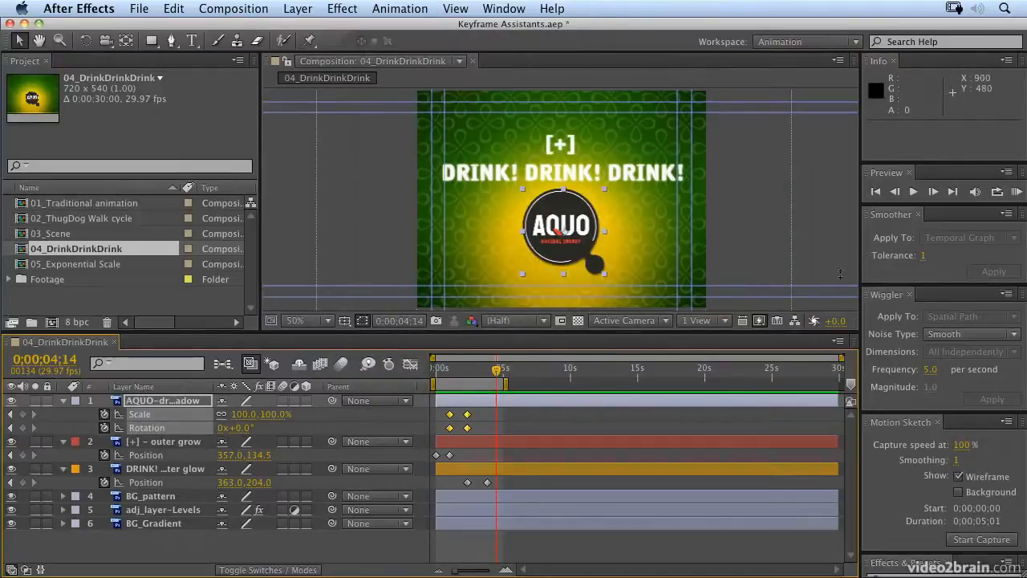
click(1015, 192)
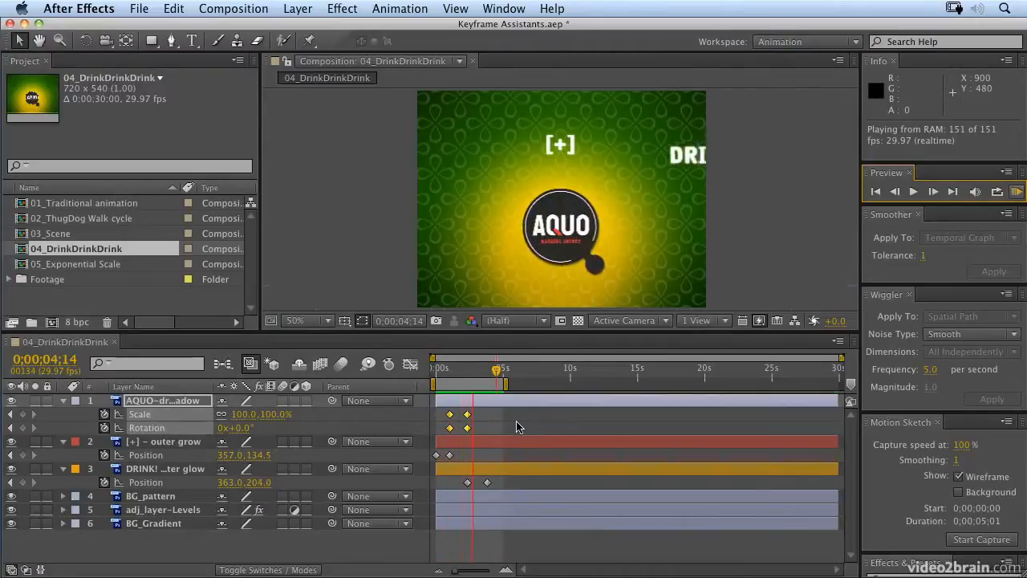
key(space)
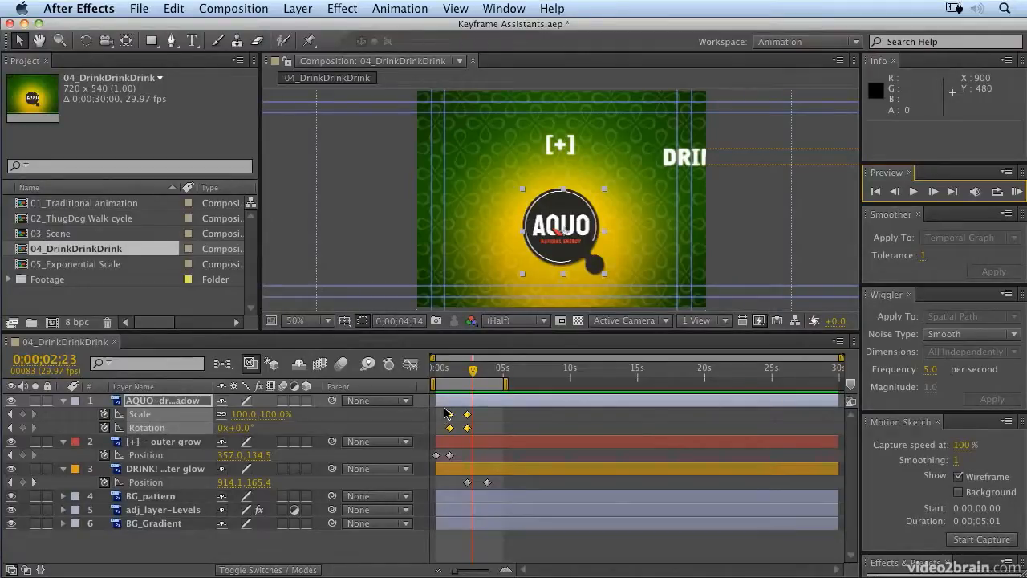
Step: Apply Easy Ease Out to the starting keyframes of AQUO's Scale and Rotation and of the [+] and DRINK! layers' Position
click(439, 417)
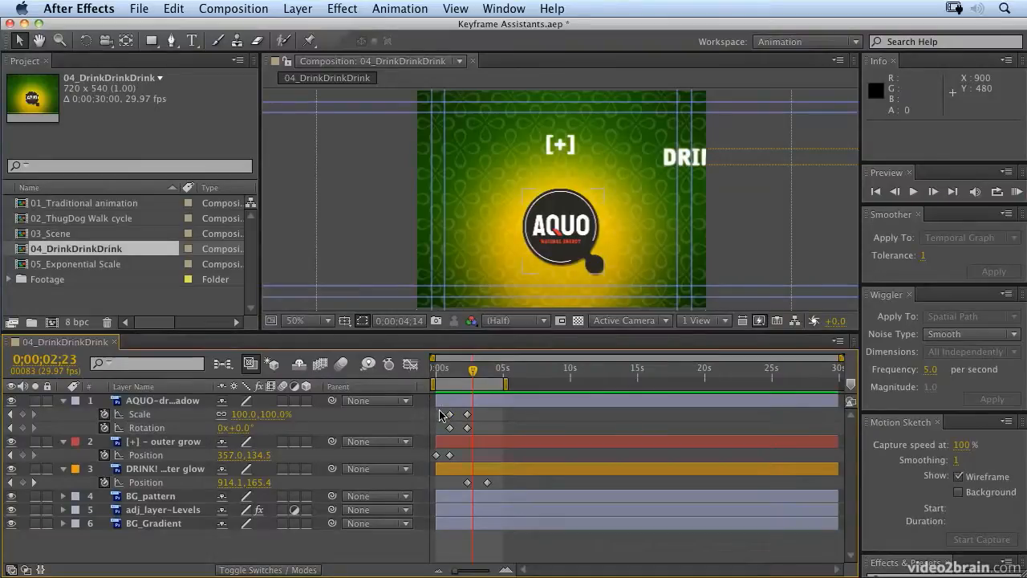
drag(440, 407, 459, 437)
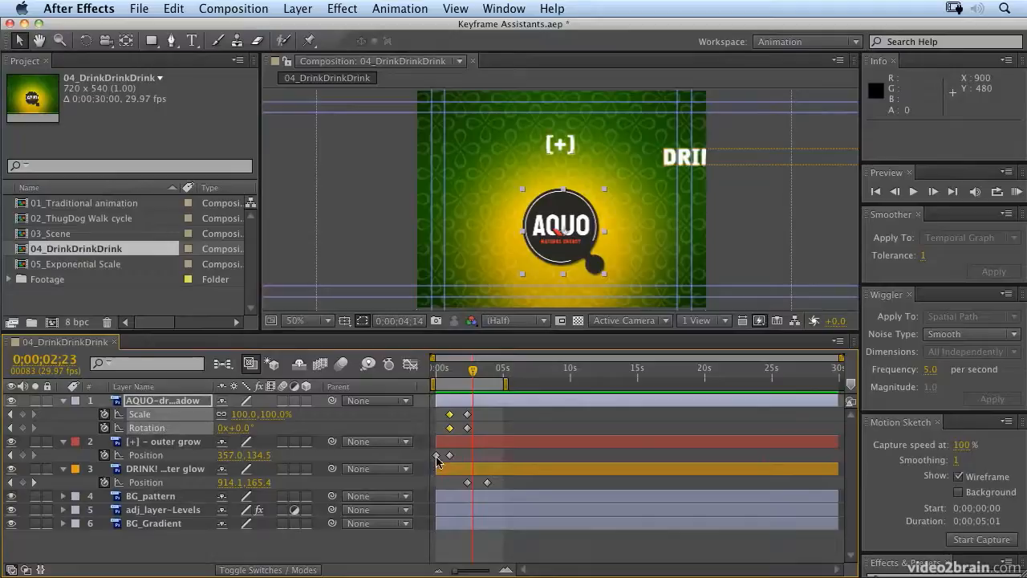
click(437, 455)
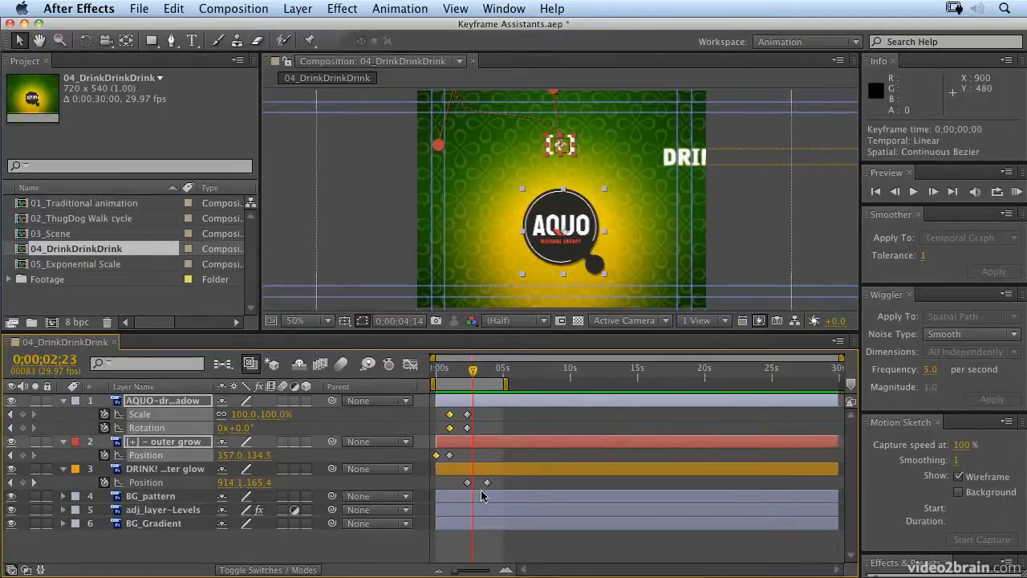
shift+click(467, 483)
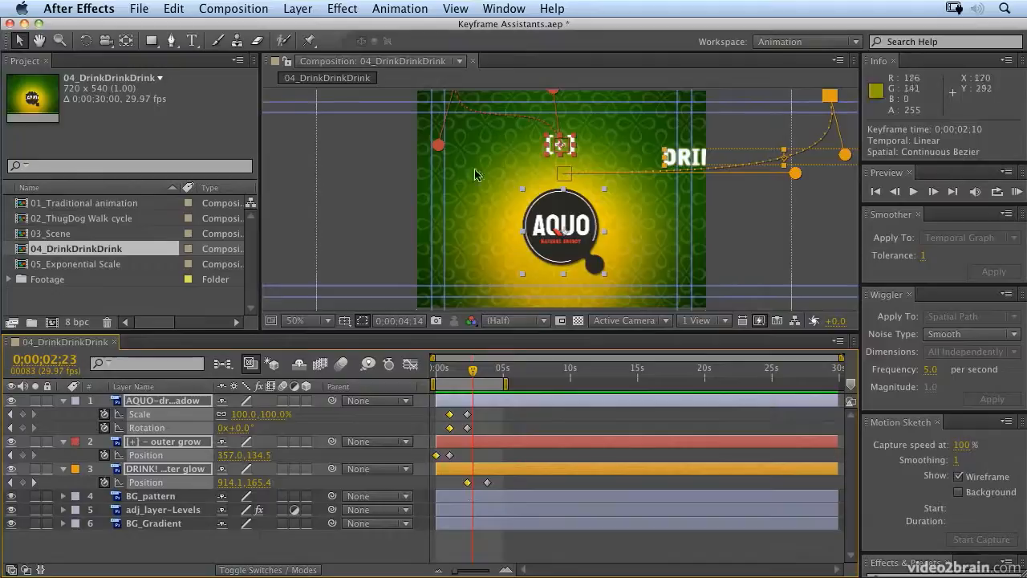
click(416, 9)
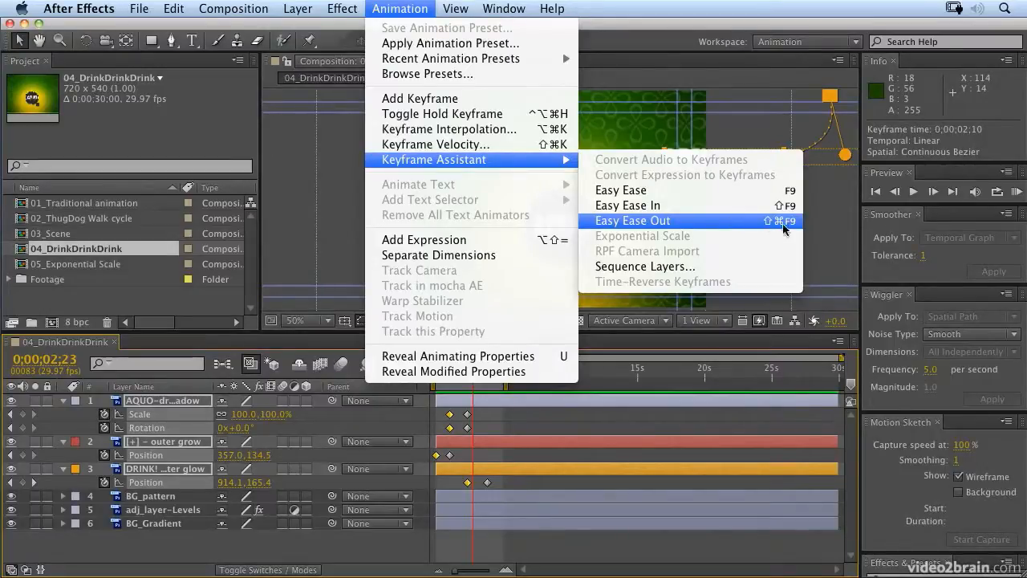
click(730, 228)
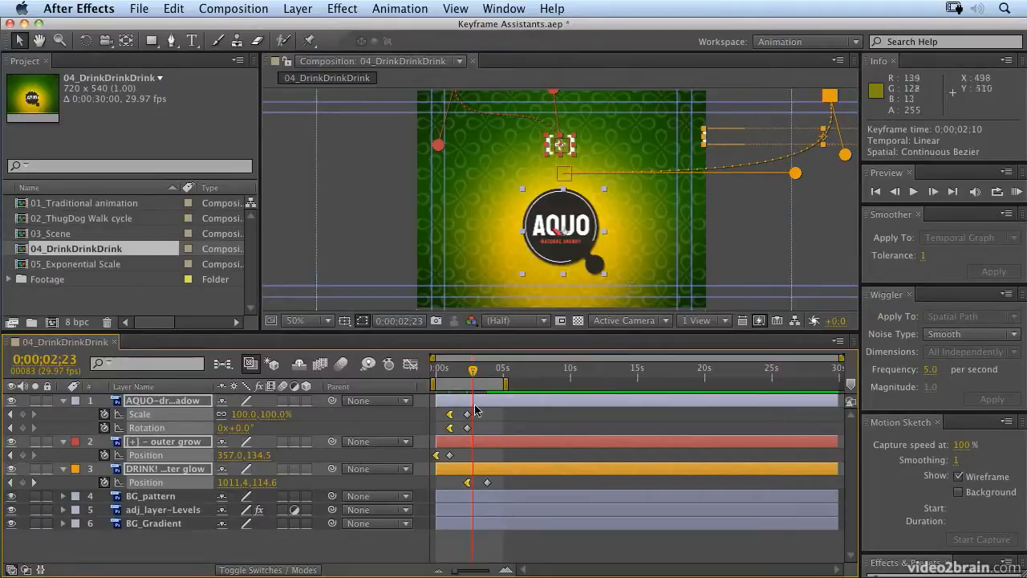
drag(481, 418, 466, 433)
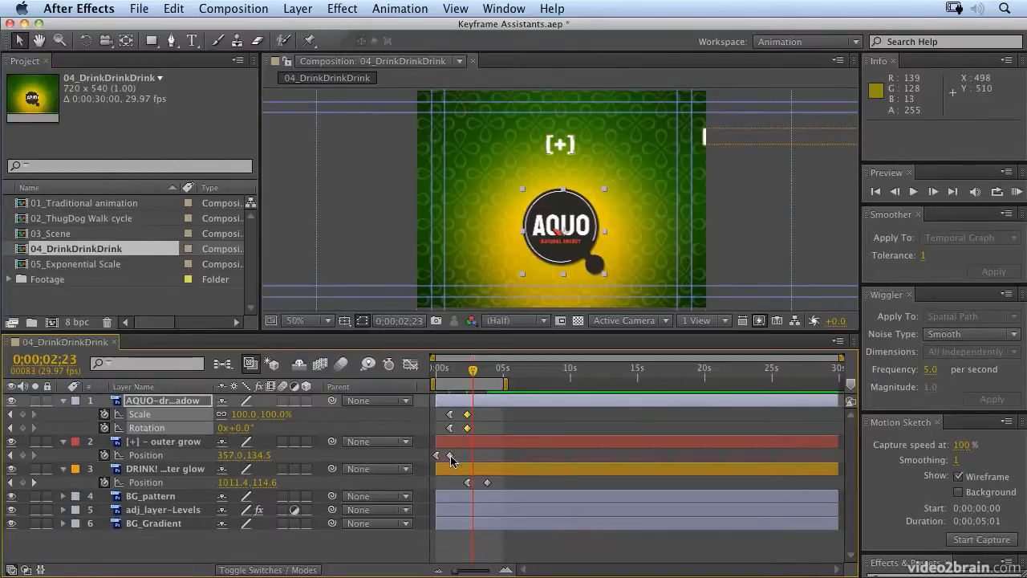
click(451, 457)
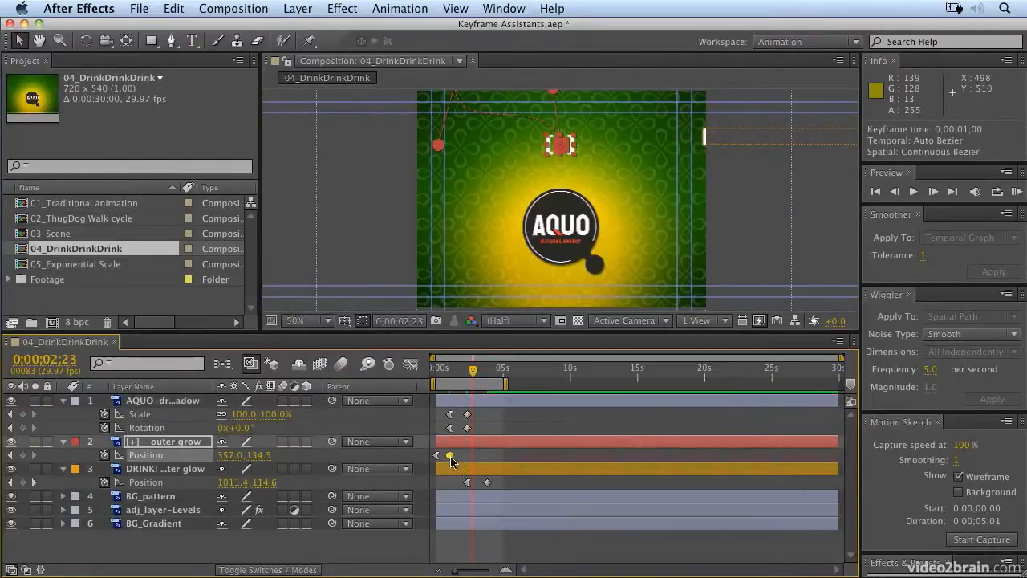
mouse_move(451, 460)
click(175, 9)
click(183, 29)
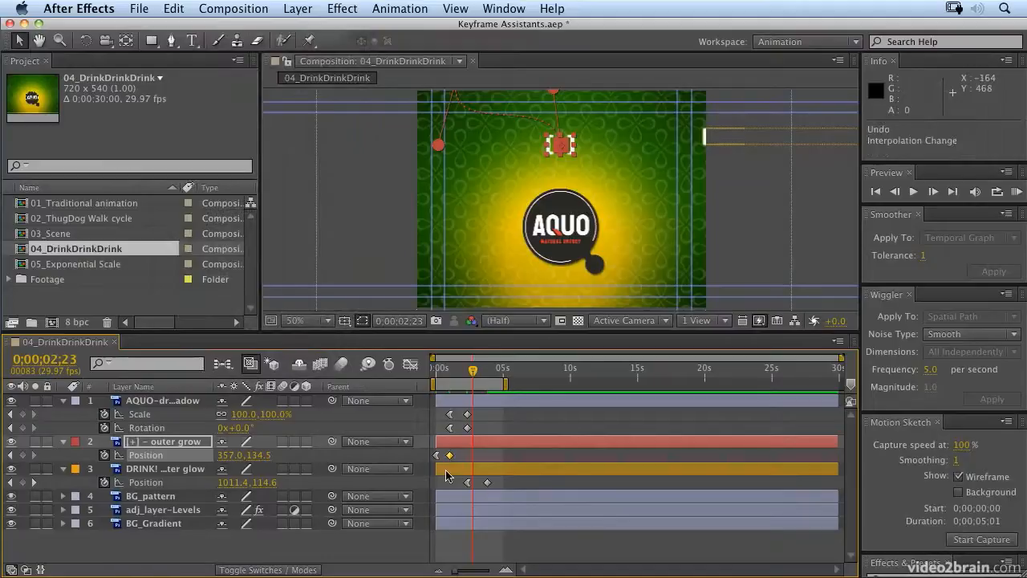
Step: Apply Easy Ease In to the ending keyframes of the AQUO, [+] and DRINK! layers, and RAM-preview the eased animation
click(471, 414)
drag(472, 413, 463, 432)
shift+click(488, 483)
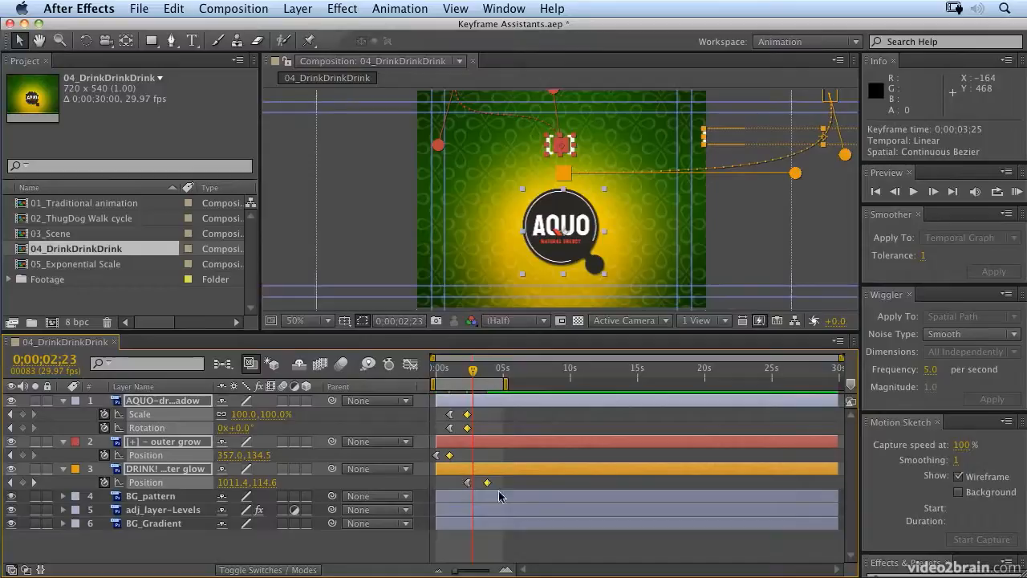
click(399, 9)
mouse_move(514, 160)
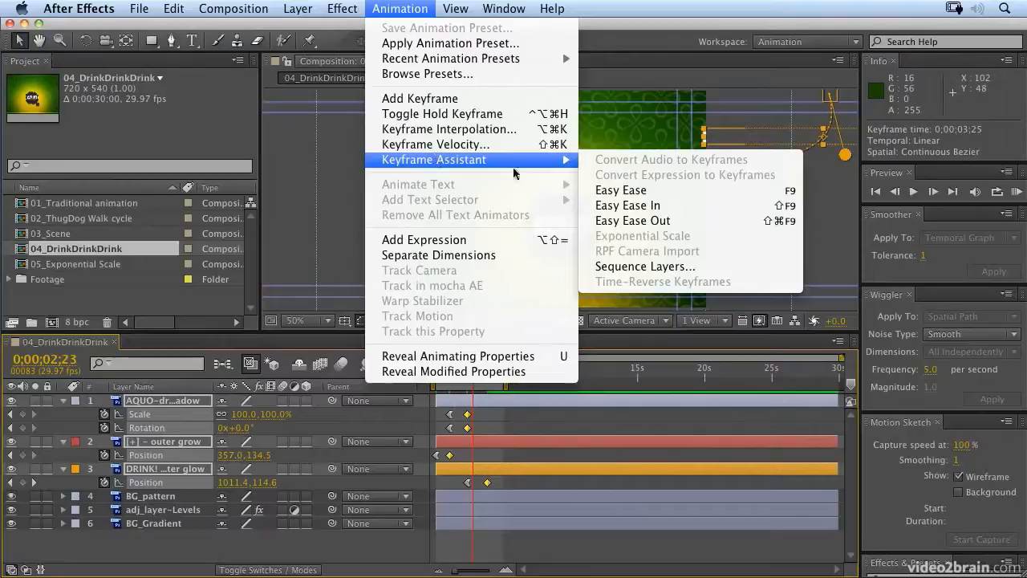
click(630, 206)
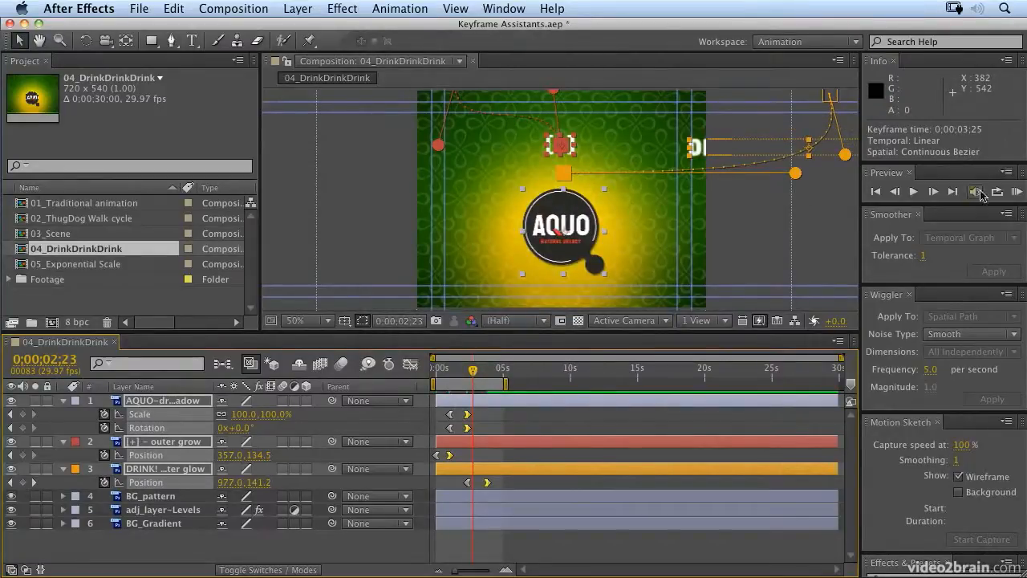
click(1013, 192)
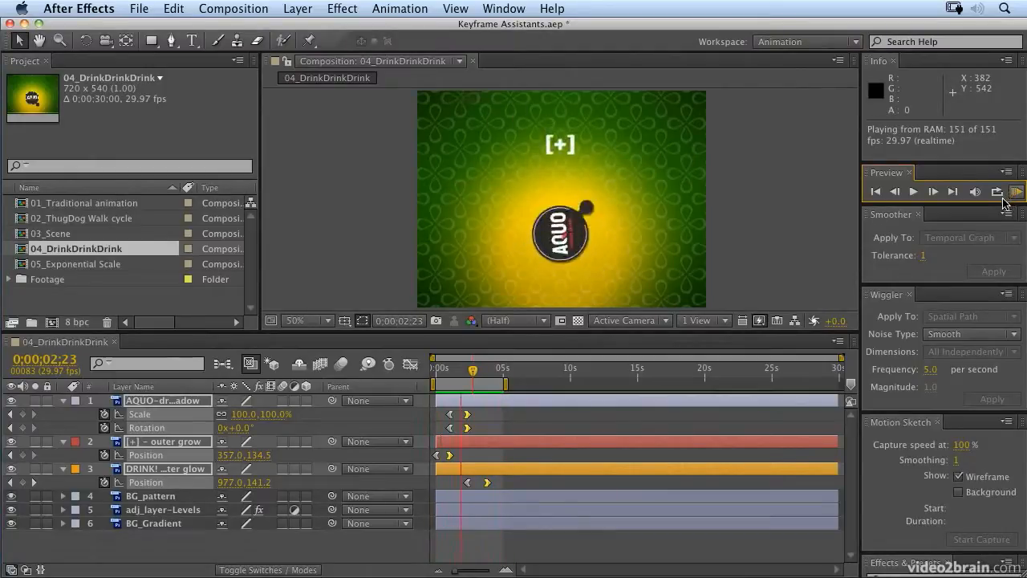
key(space)
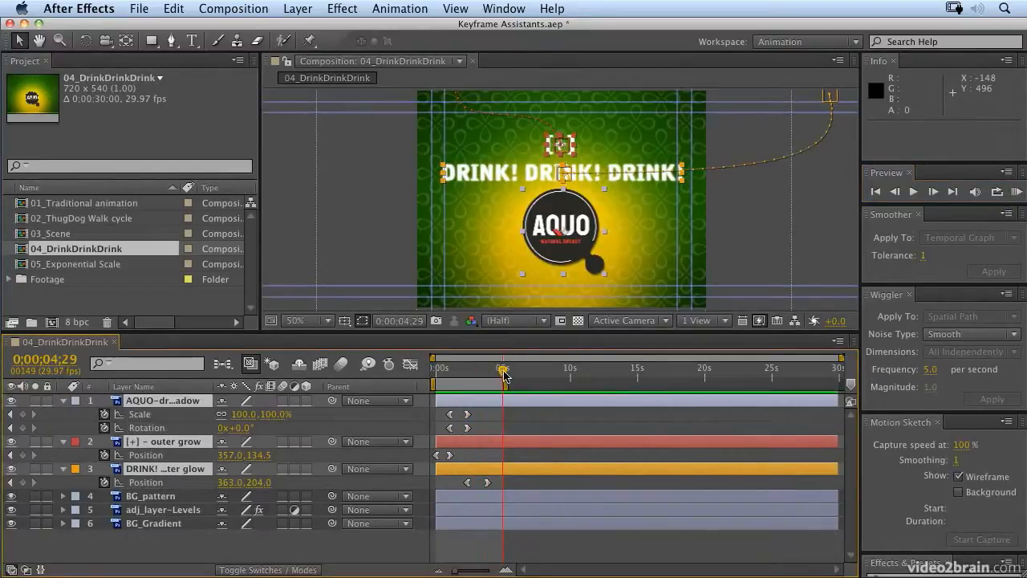
Step: Move the current time to 0;00;02;09 and select only the AQUO-dropshadow layer
drag(501, 377, 468, 371)
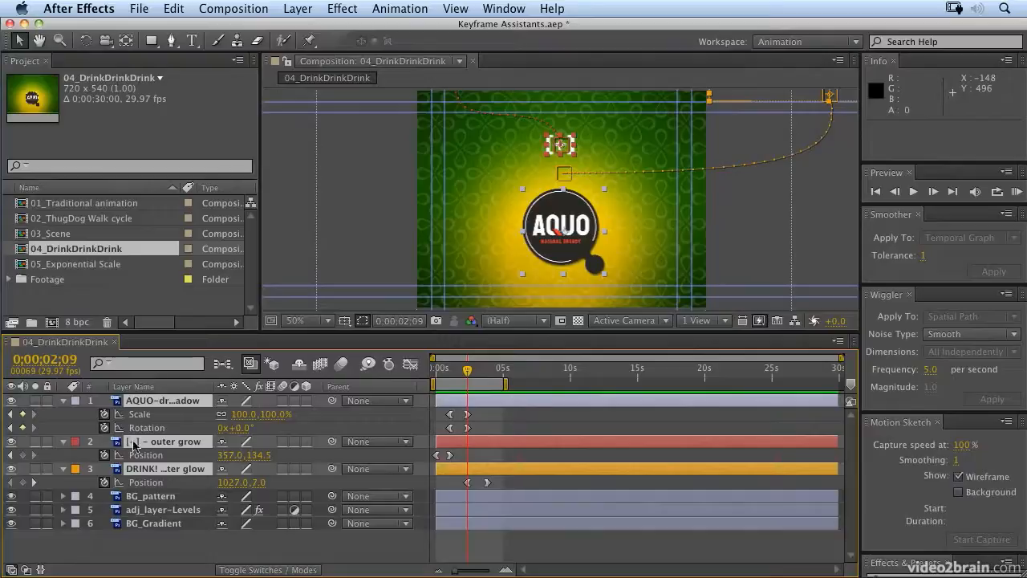
click(140, 550)
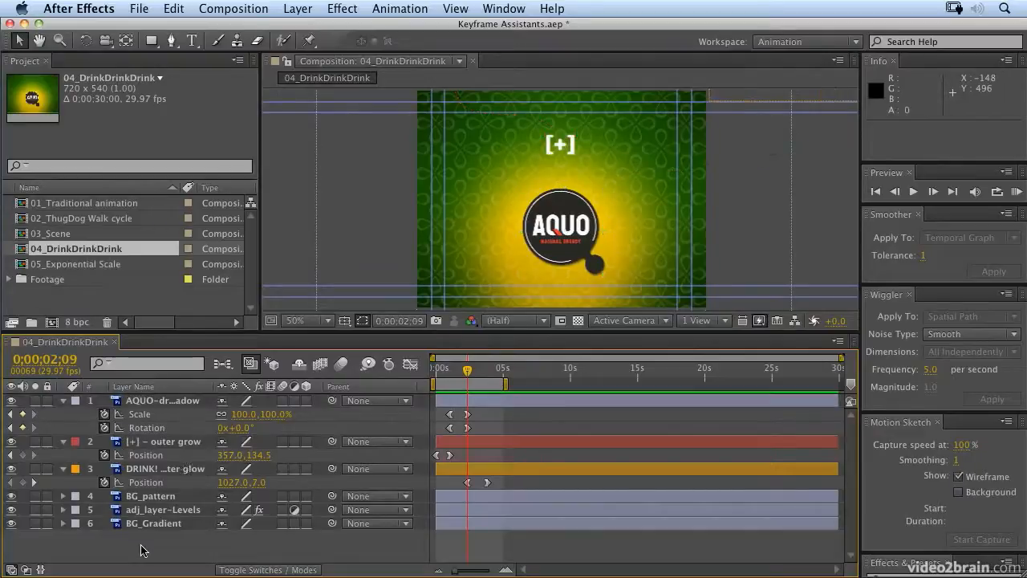
click(187, 408)
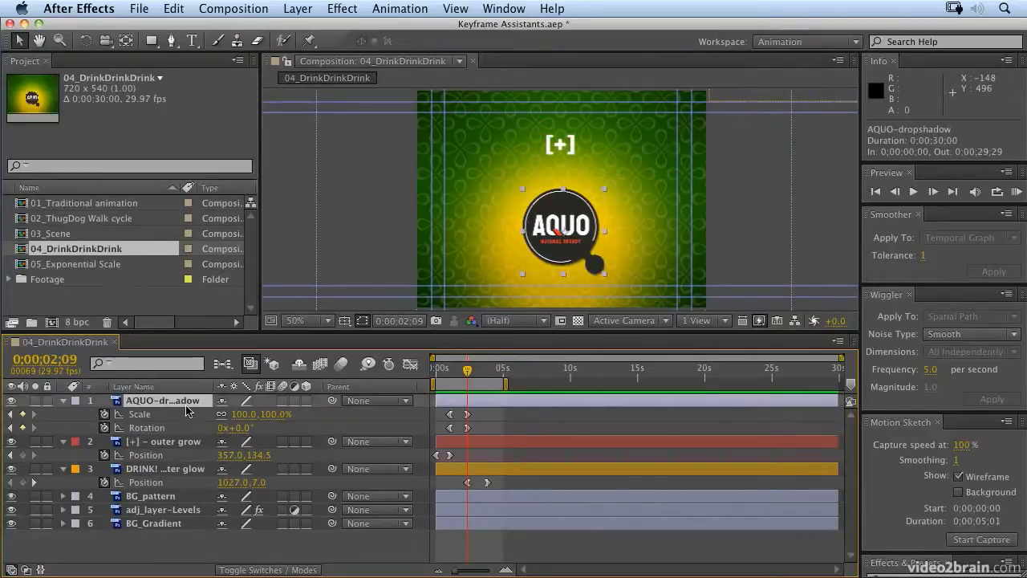
click(171, 6)
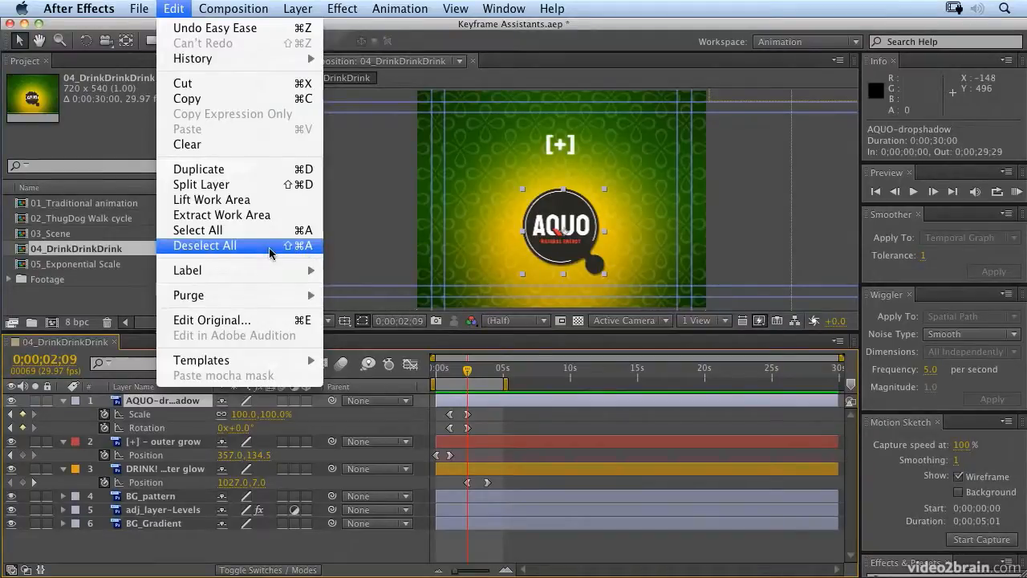
click(540, 545)
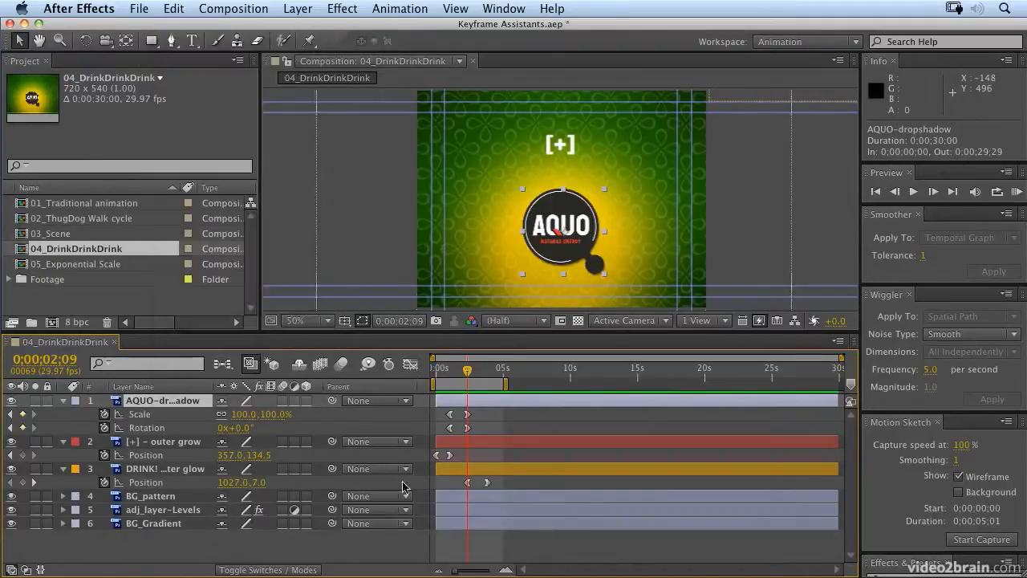
Step: Jump from the composition's start to AQUO's ending keyframes and step back two frames to 0;00;02;07
drag(471, 369, 410, 369)
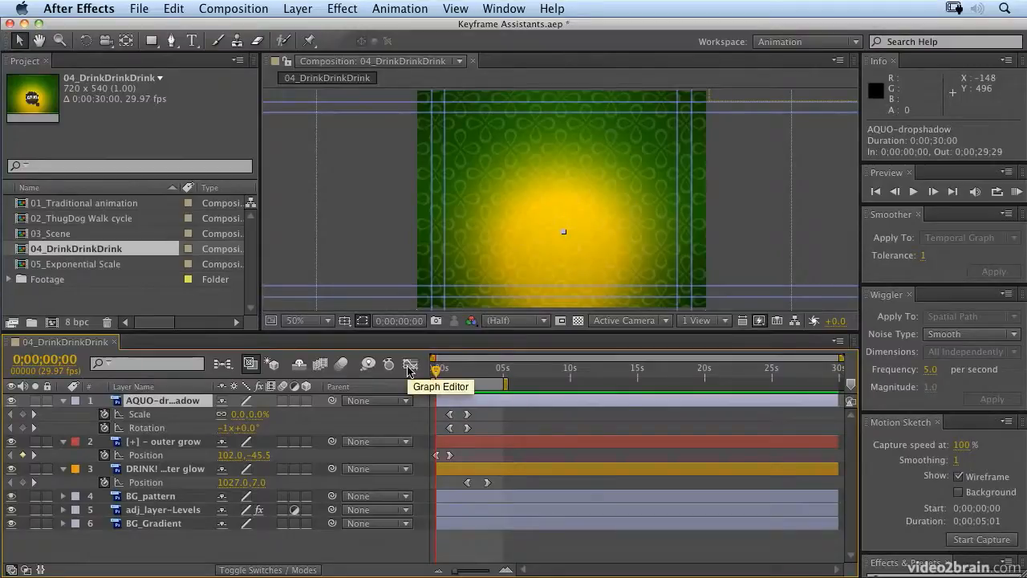
key(k)
key(k)
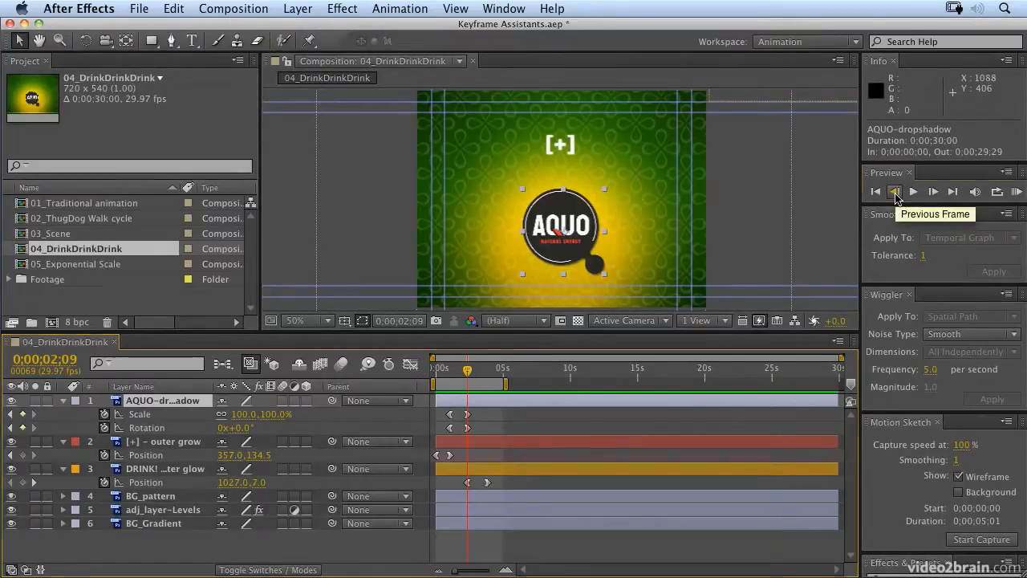
click(895, 192)
click(895, 192)
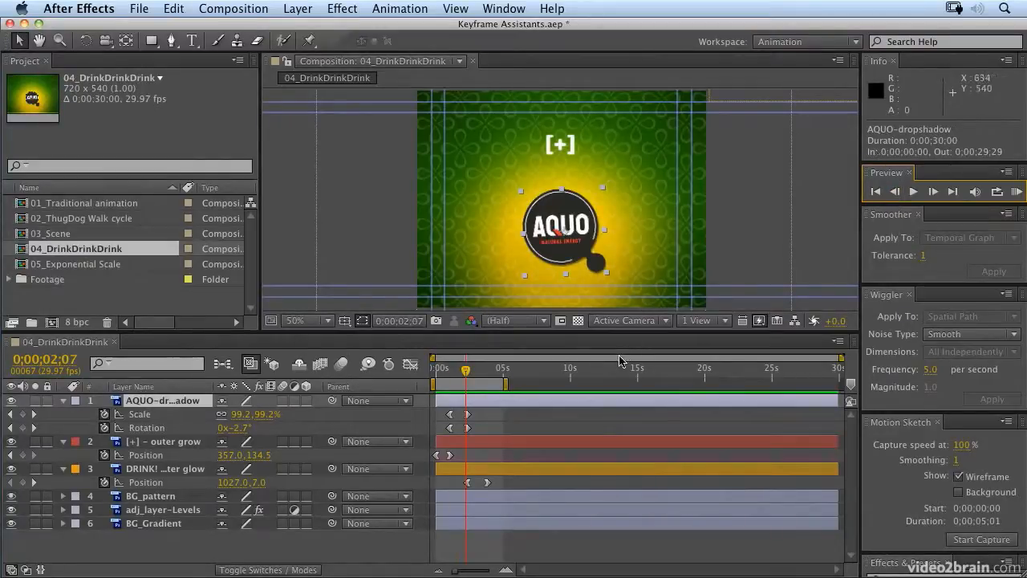
Step: Set the AQUO-dropshadow layer's Scale to 120% at 0;00;02;07
click(265, 417)
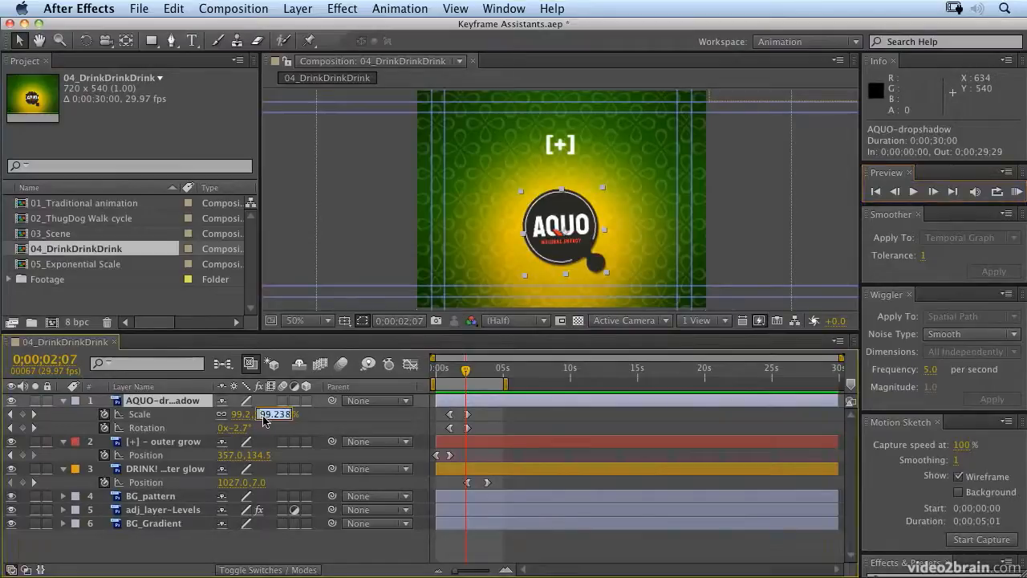
text(120)
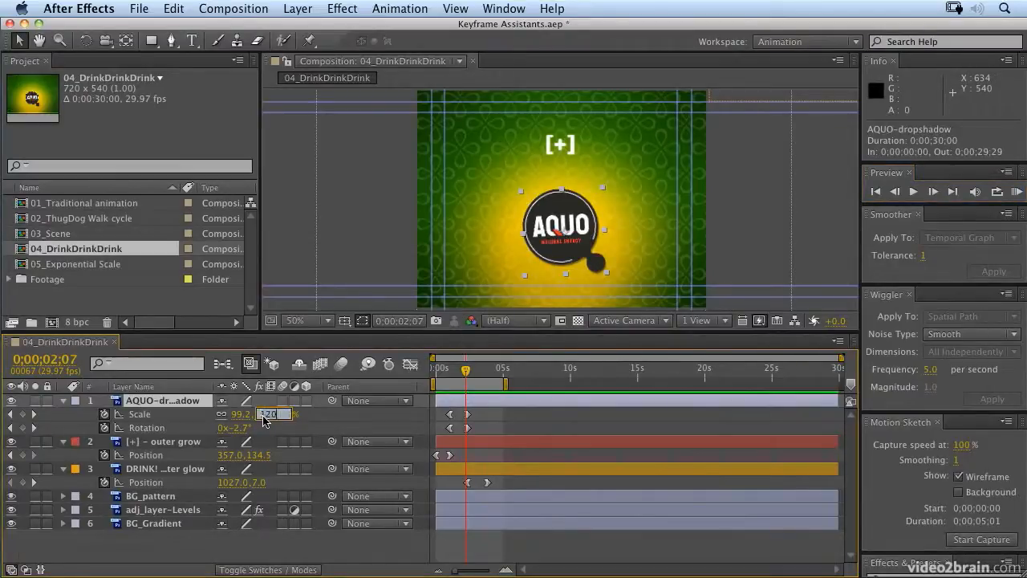
key(Return)
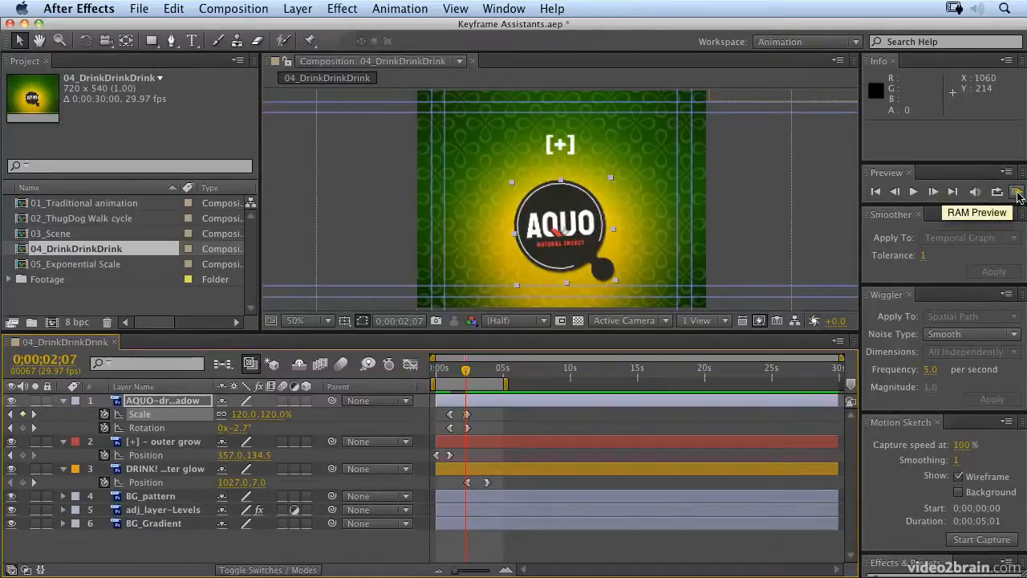
Step: Examine AQUO's keyframe timing up close in the timeline and RAM-preview the animation with its scale overshoot
key(;)
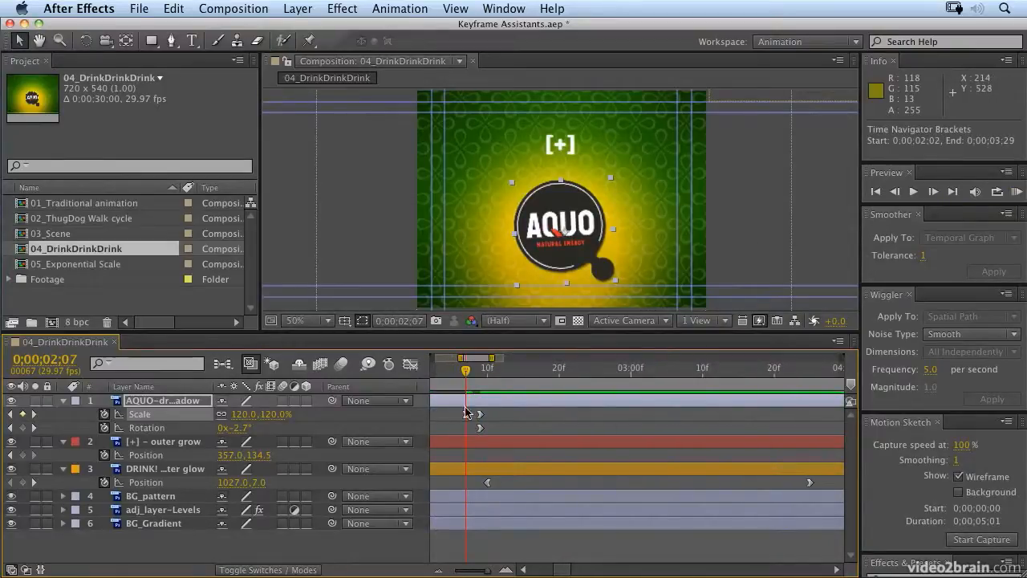
drag(462, 358, 443, 358)
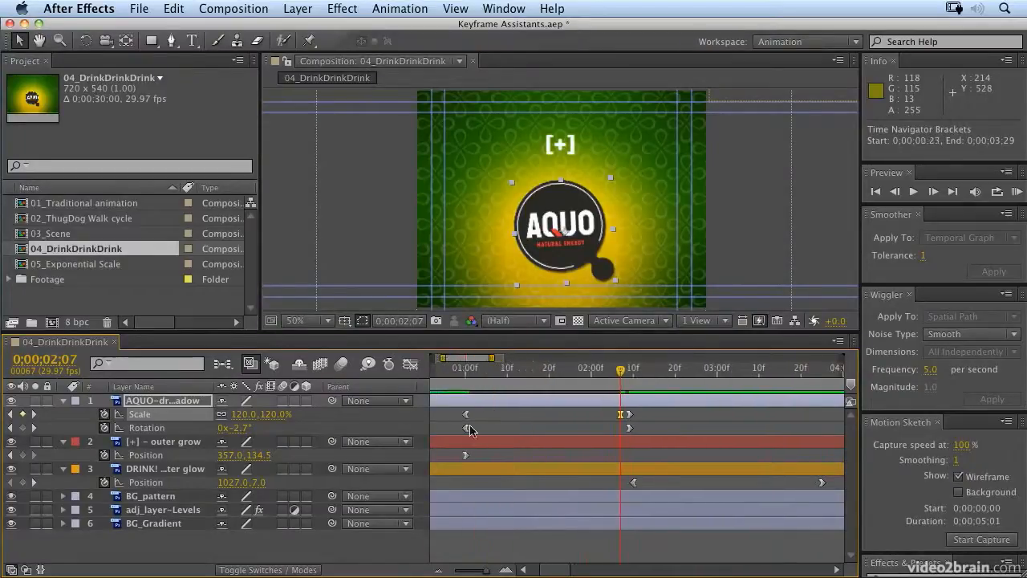
click(1017, 192)
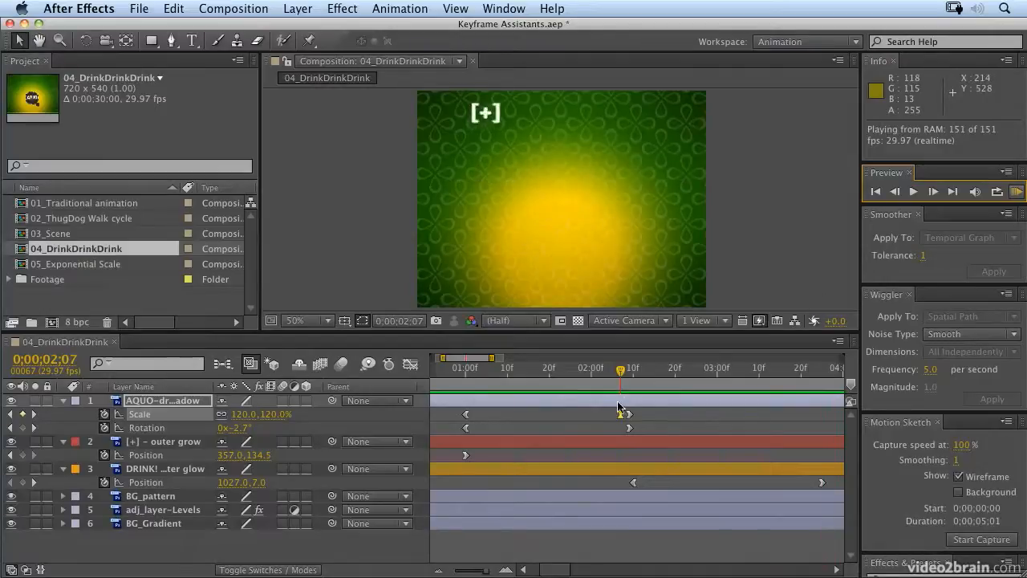
key(space)
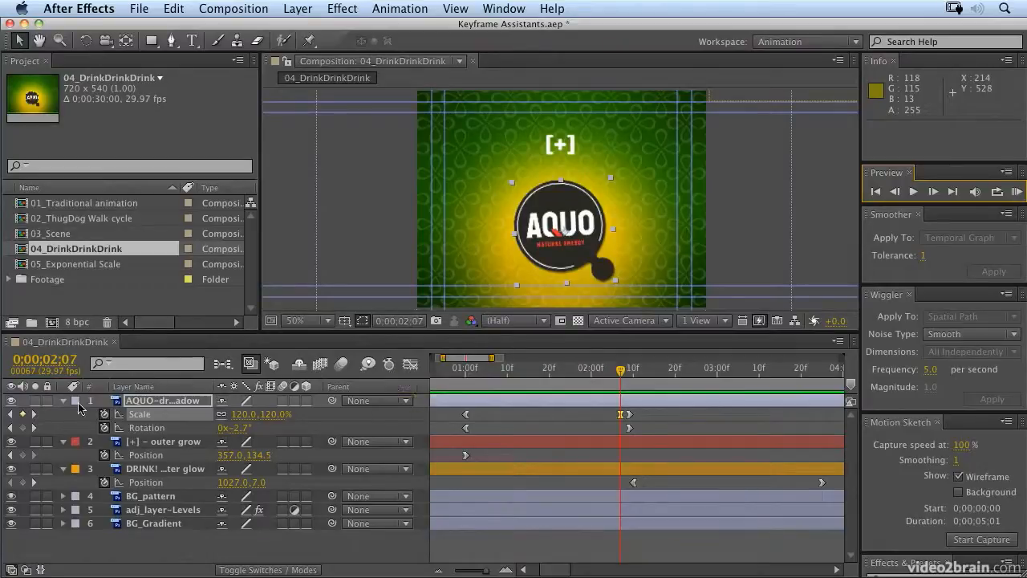
key(minus)
key(minus)
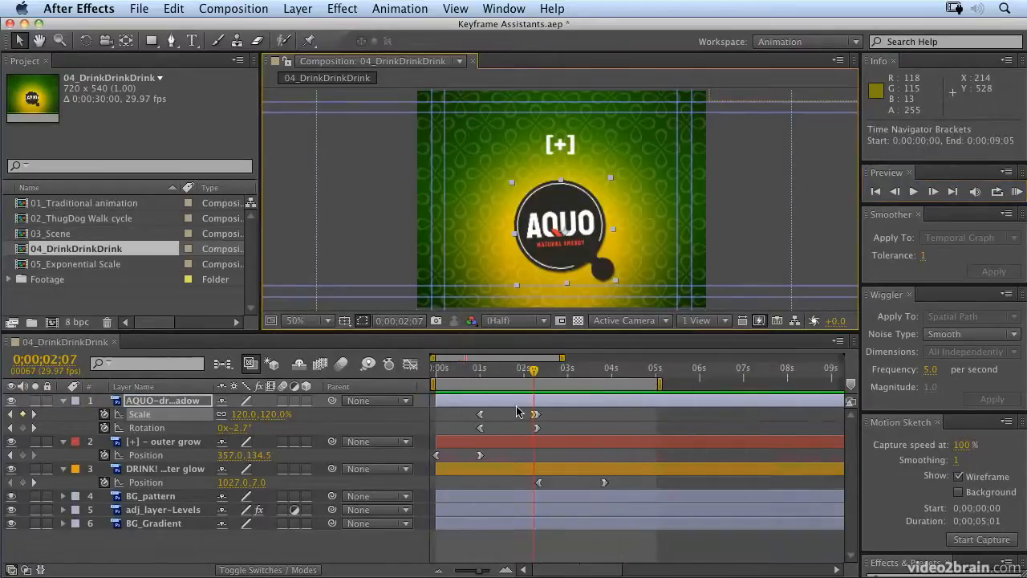
key(minus)
key(minus)
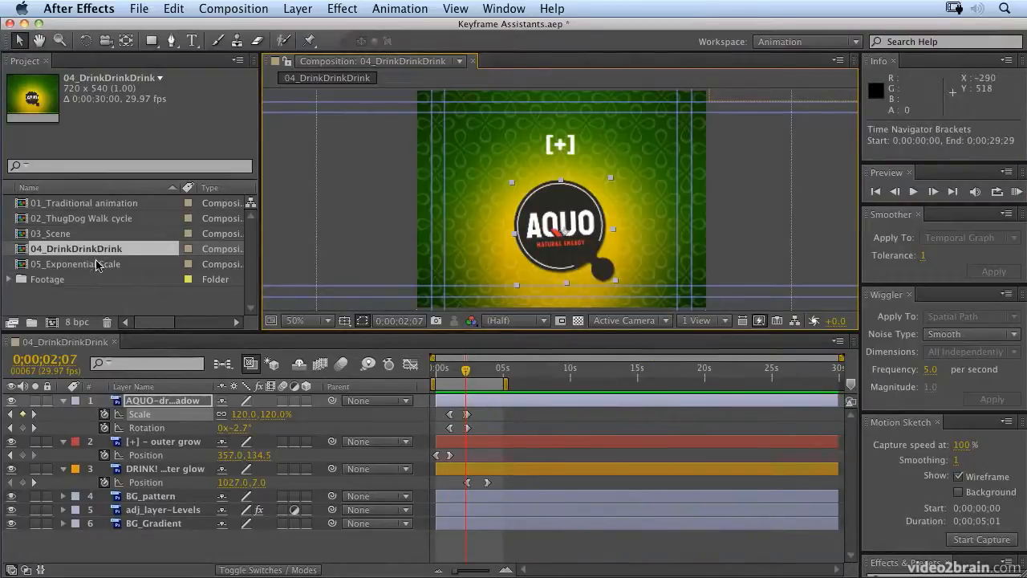
Step: Open the 01_Traditional animation composition, deselect its layers, and briefly solo Layer 2 and Layer 3 to view their drawings
double_click(21, 205)
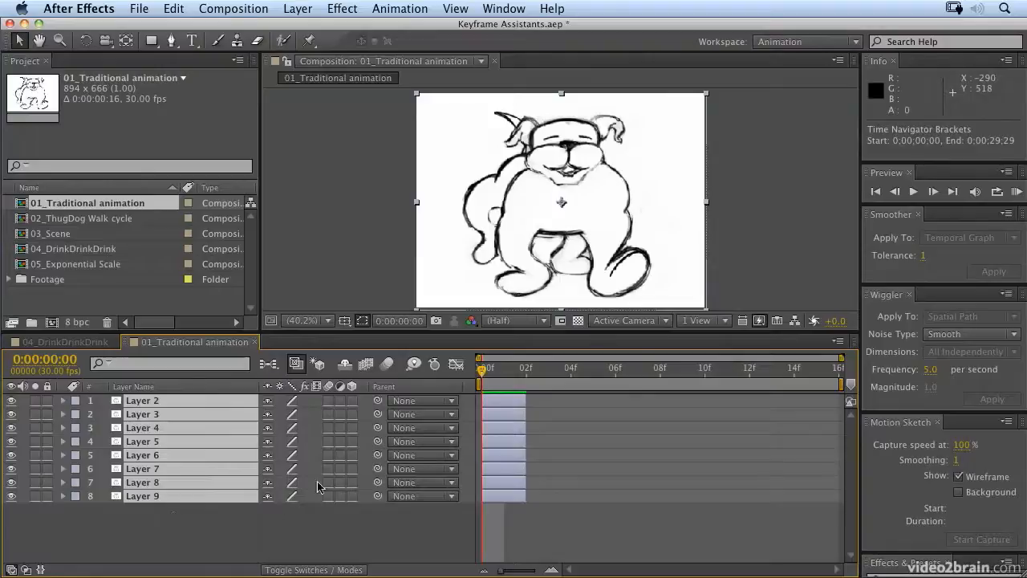
click(173, 511)
click(35, 401)
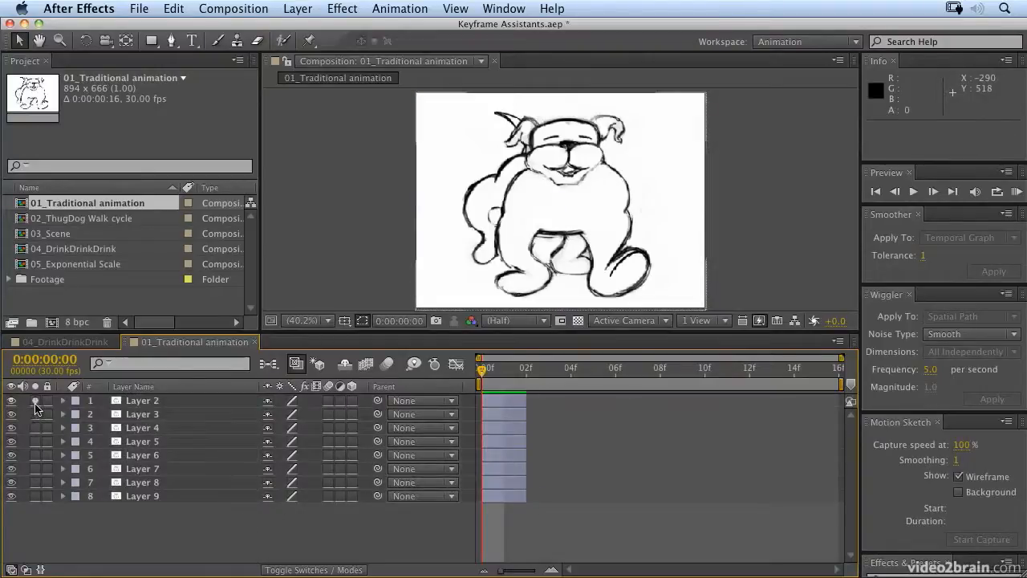
click(36, 414)
click(35, 401)
click(35, 414)
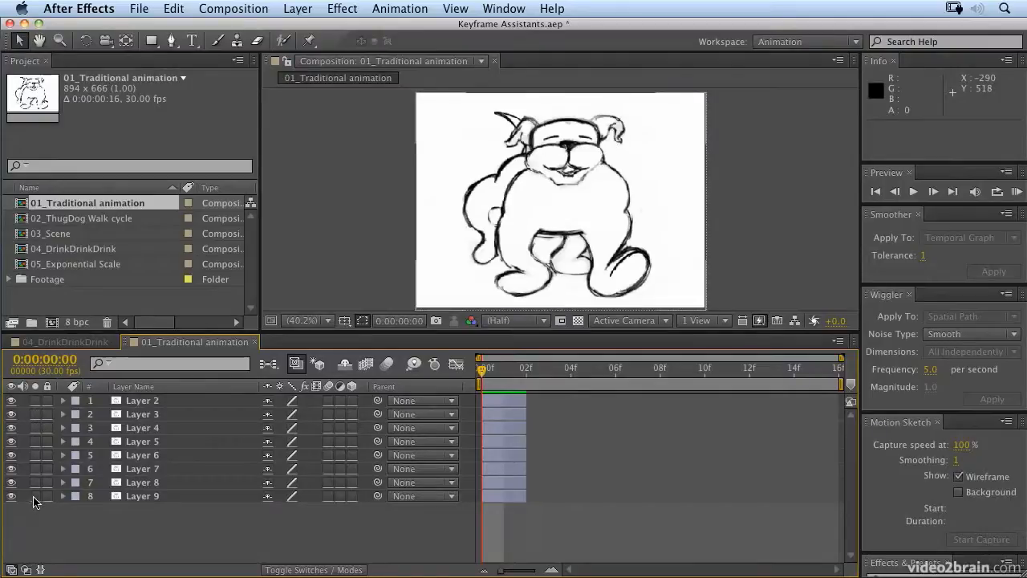
Step: Solo the dog drawings from Layer 9 up to Layer 2 to inspect the frames, and clear all the solo switches
click(35, 496)
click(35, 482)
click(35, 469)
click(35, 455)
click(35, 442)
click(35, 428)
click(35, 414)
click(36, 401)
drag(36, 403, 32, 542)
Step: Sequence Layer 2 through Layer 9 one after another without overlap and RAM-preview the dog animation
click(148, 402)
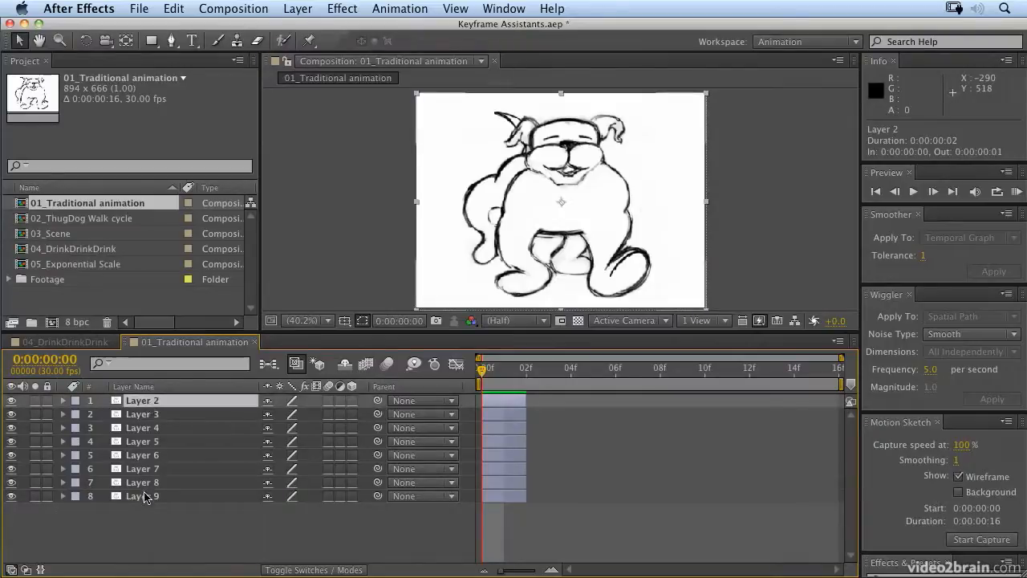
shift+click(147, 498)
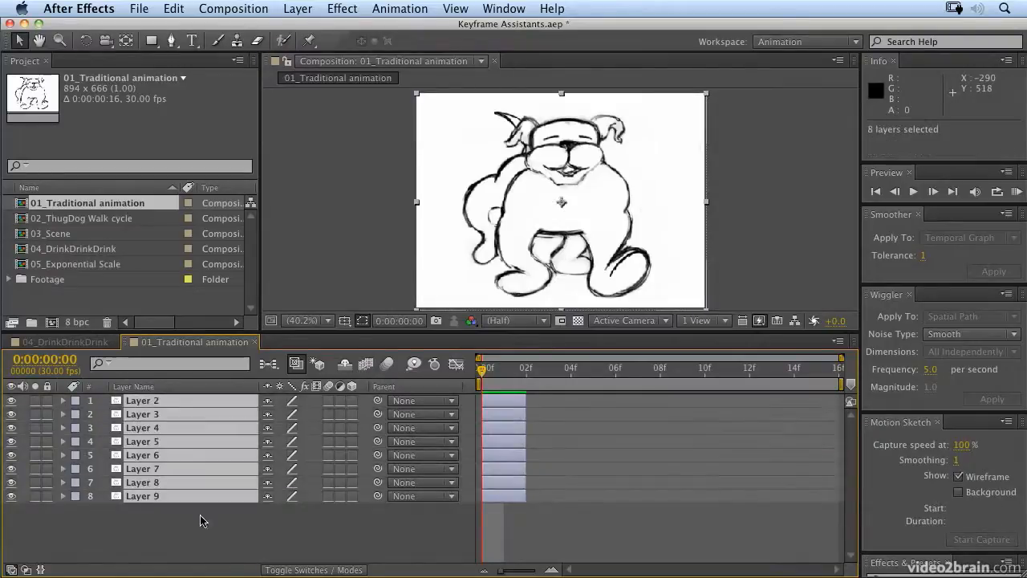
click(379, 9)
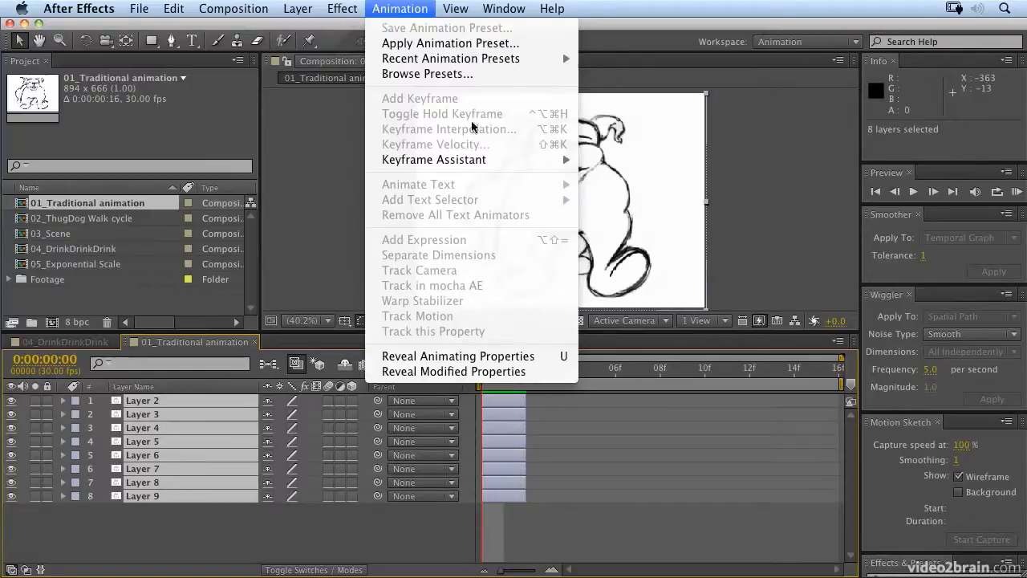
mouse_move(488, 161)
click(695, 276)
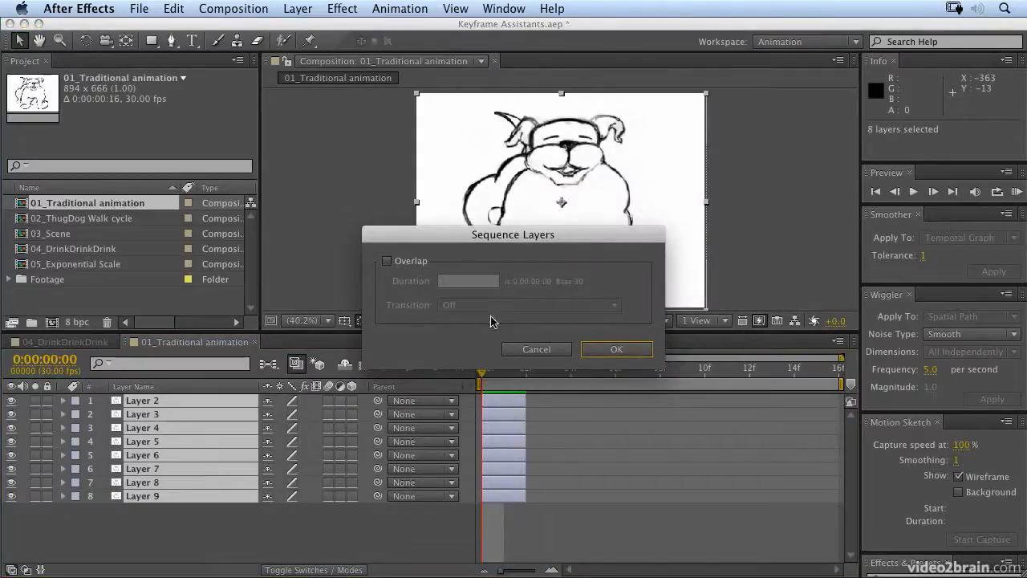
click(626, 353)
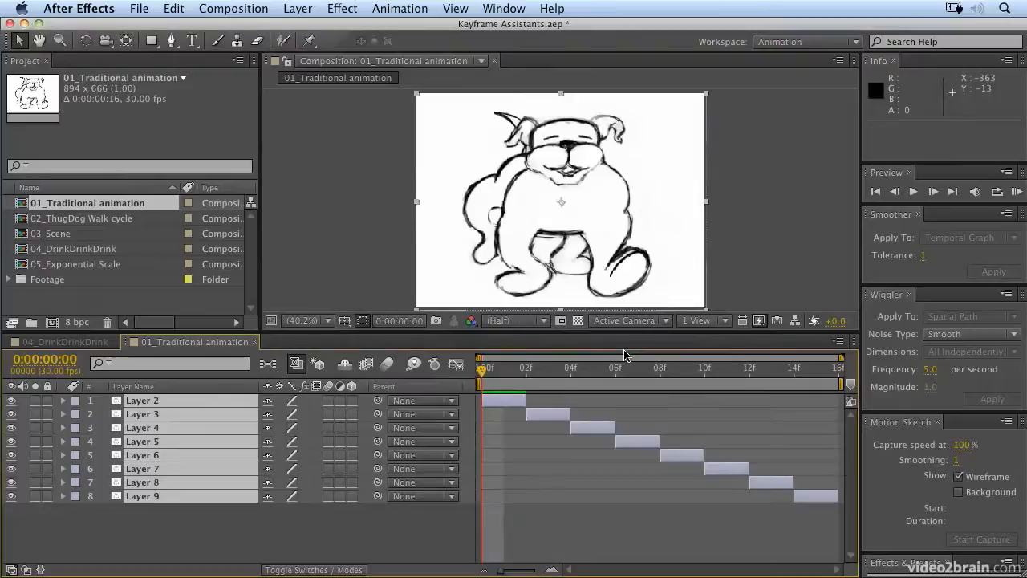
click(1017, 191)
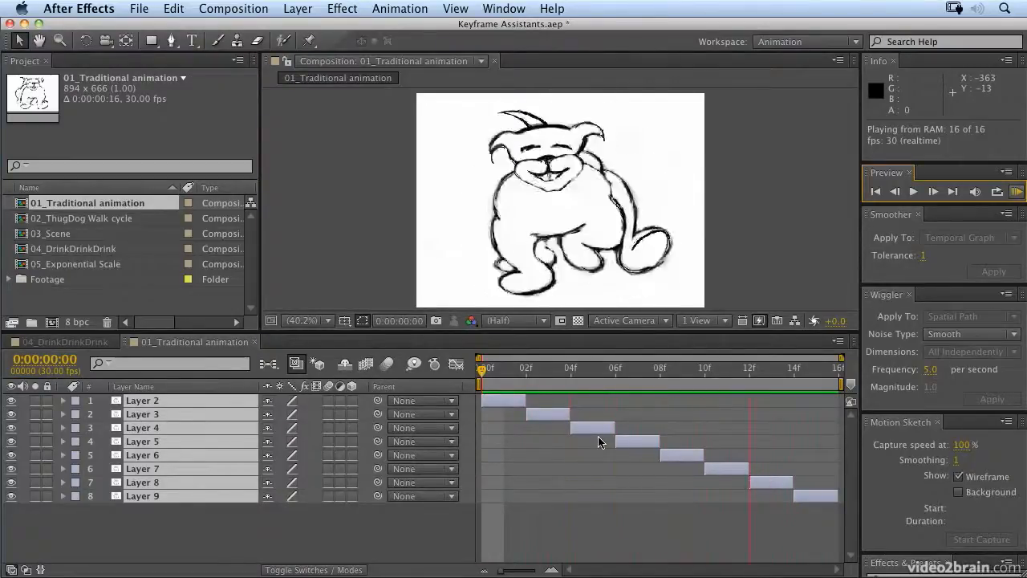
key(space)
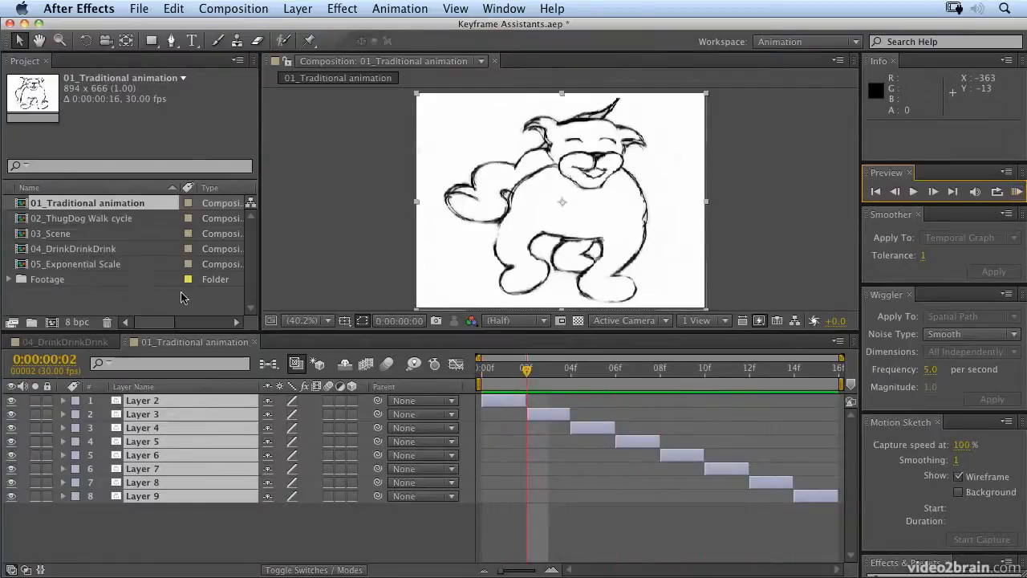
Step: Open the 05_Exponential Scale composition and RAM-preview its zoom animation
double_click(24, 268)
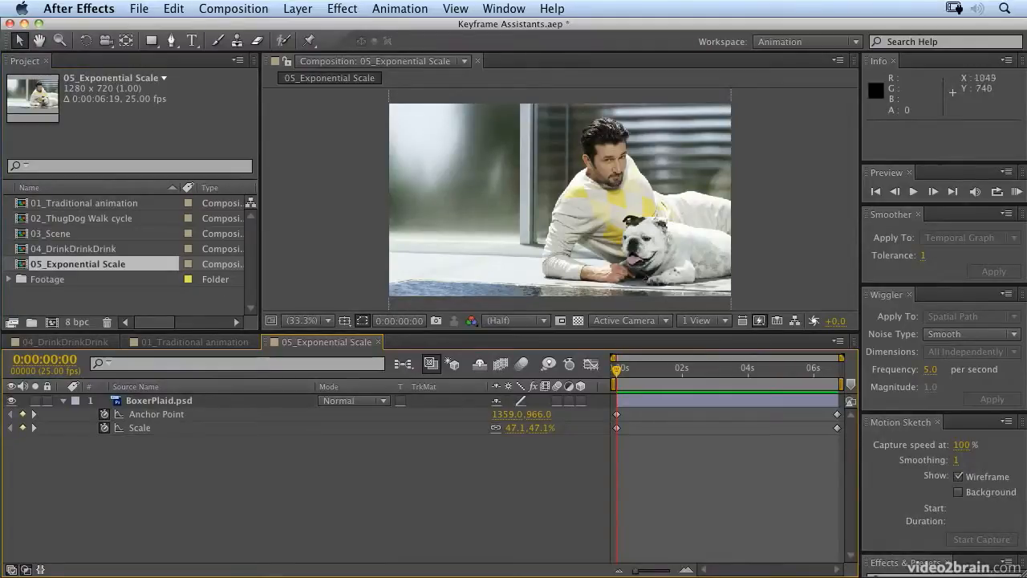
click(1017, 194)
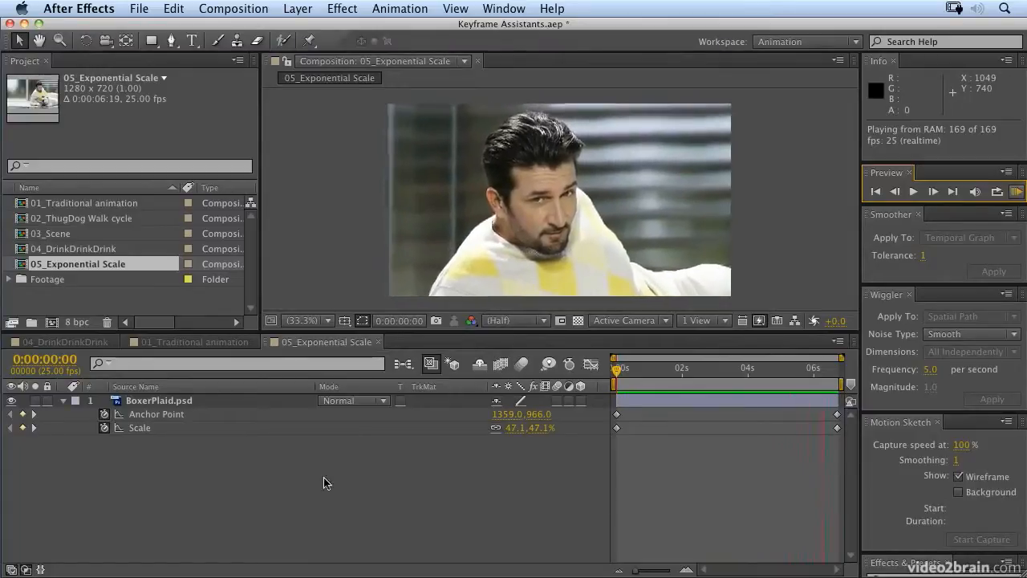
key(space)
Step: Time-reverse the Anchor Point and Scale keyframes of the BoxerPlaid.psd layer and RAM-preview the reversed zoom
click(149, 416)
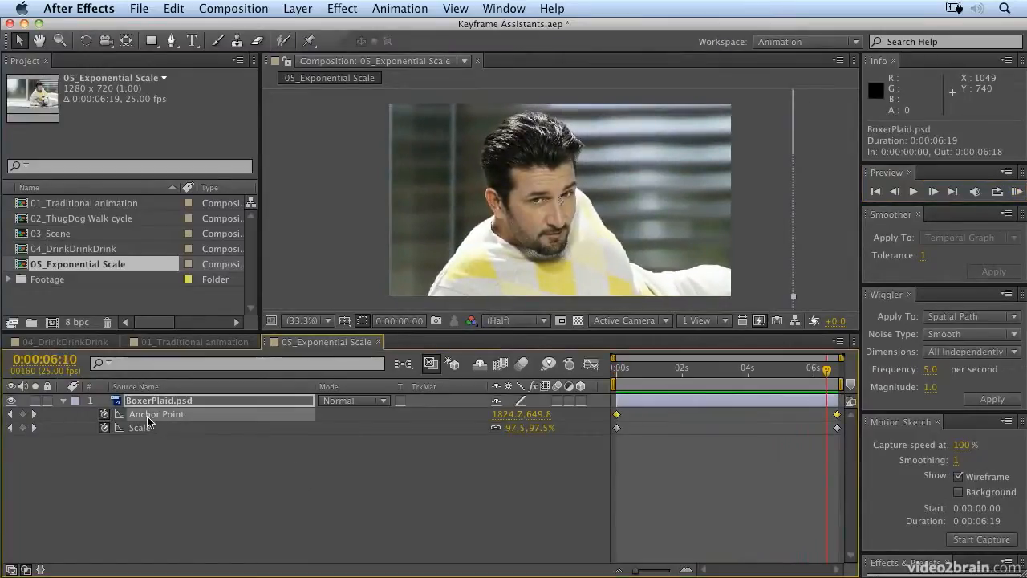
shift+click(144, 432)
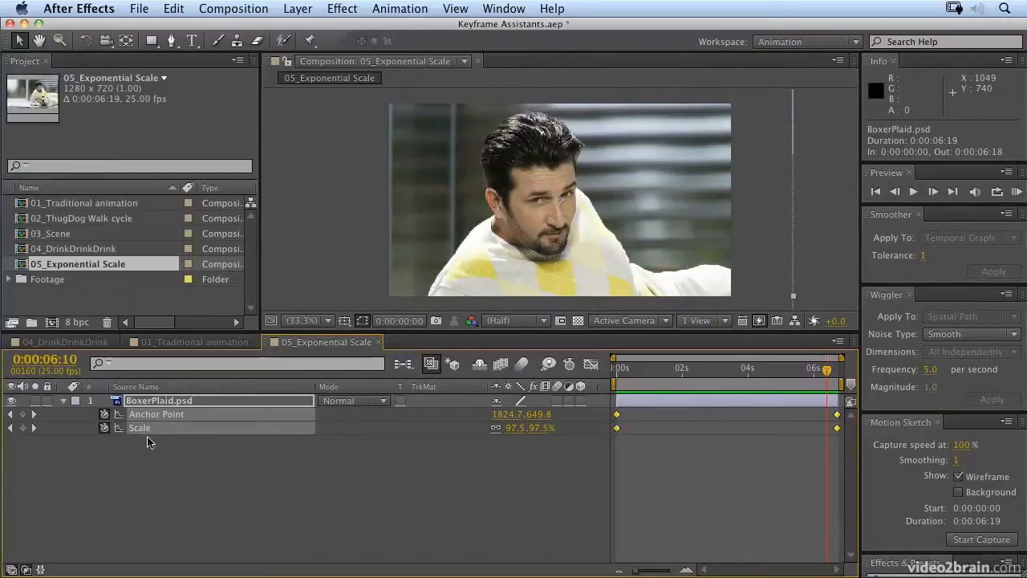
click(389, 8)
mouse_move(415, 165)
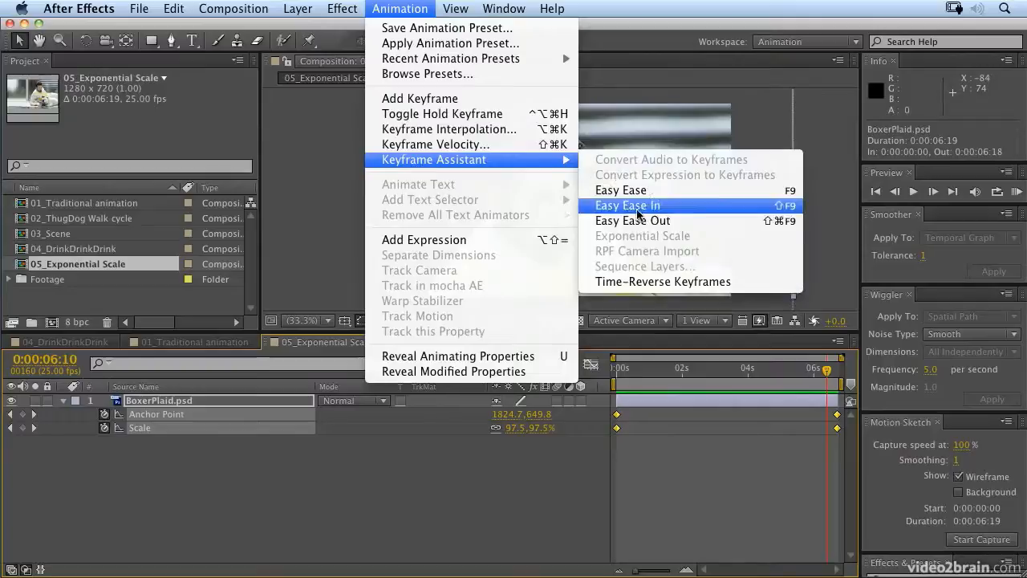
click(634, 282)
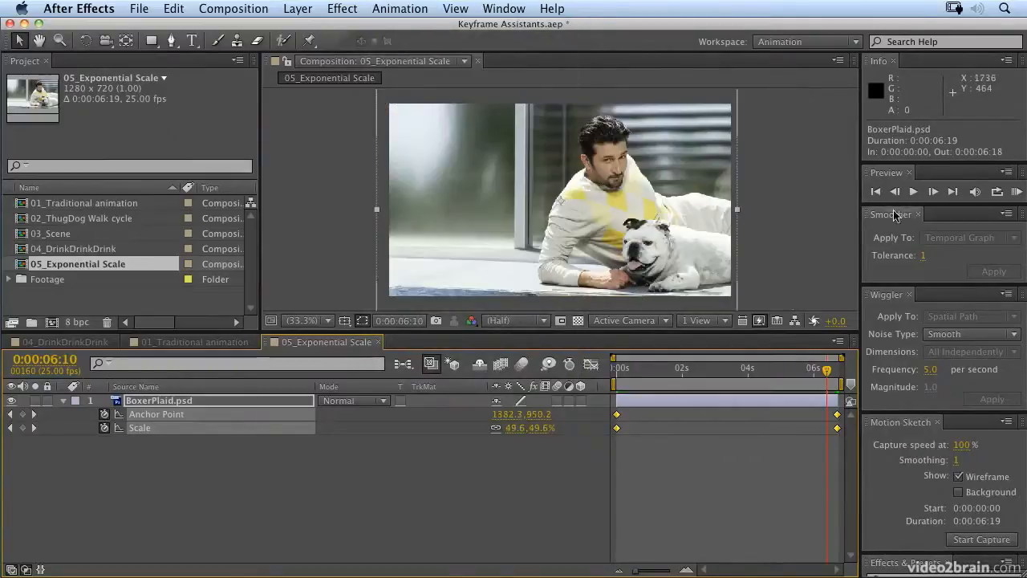
click(1017, 192)
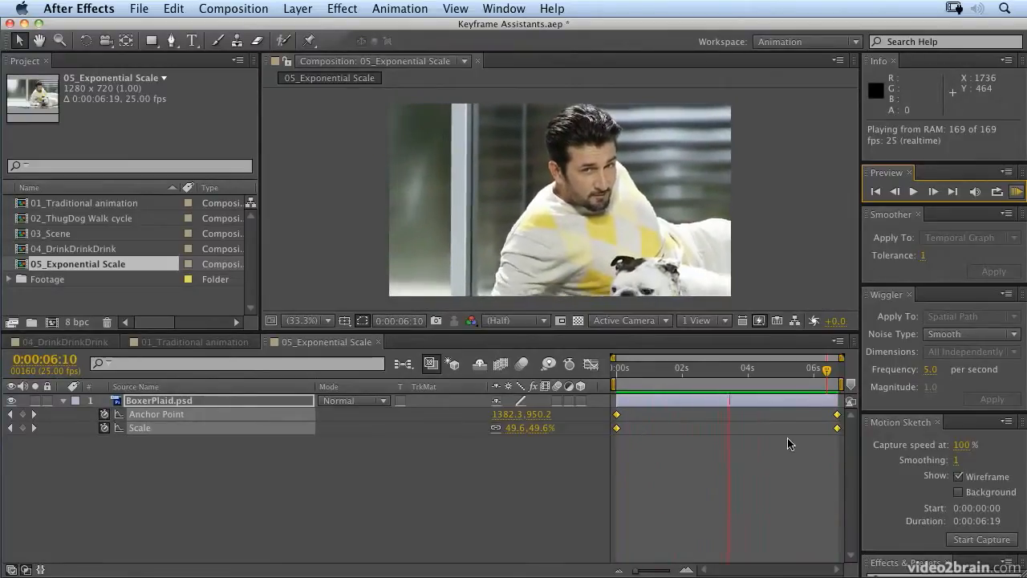
key(space)
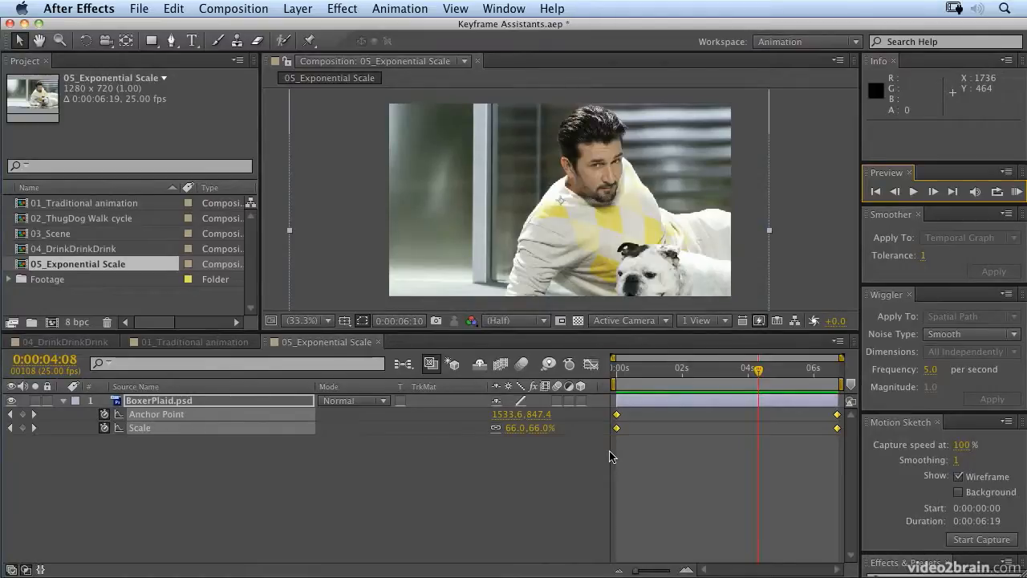
Step: Apply Exponential Scale to only the Scale keyframes of the BoxerPlaid.psd layer and RAM-preview the zoom
click(153, 455)
click(152, 431)
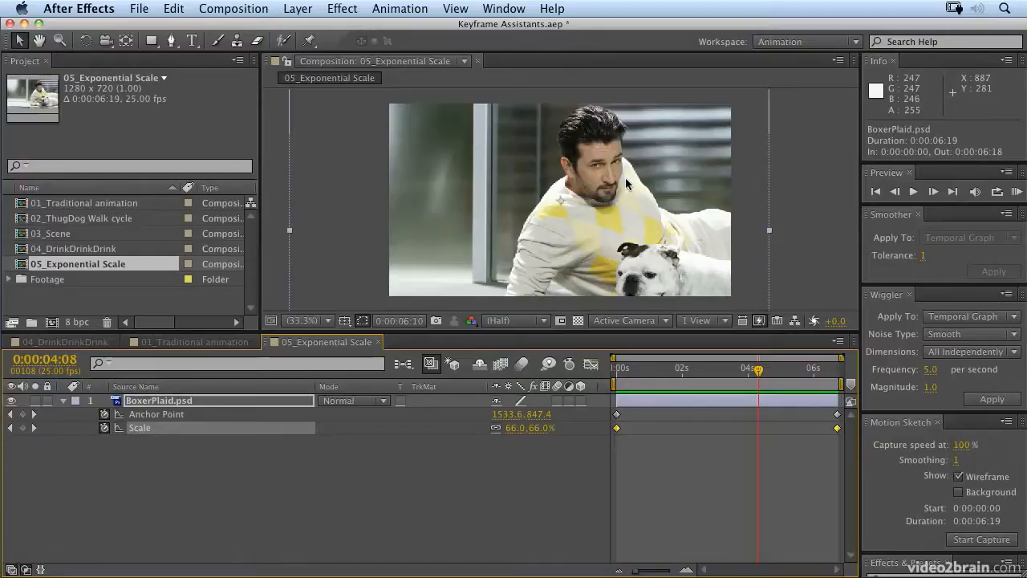
click(397, 11)
mouse_move(491, 162)
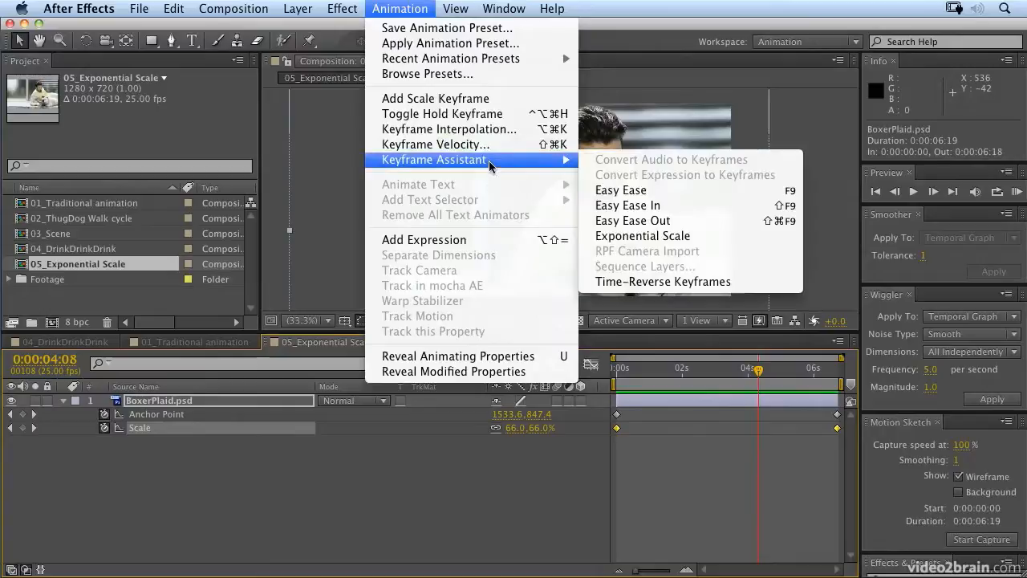
click(717, 245)
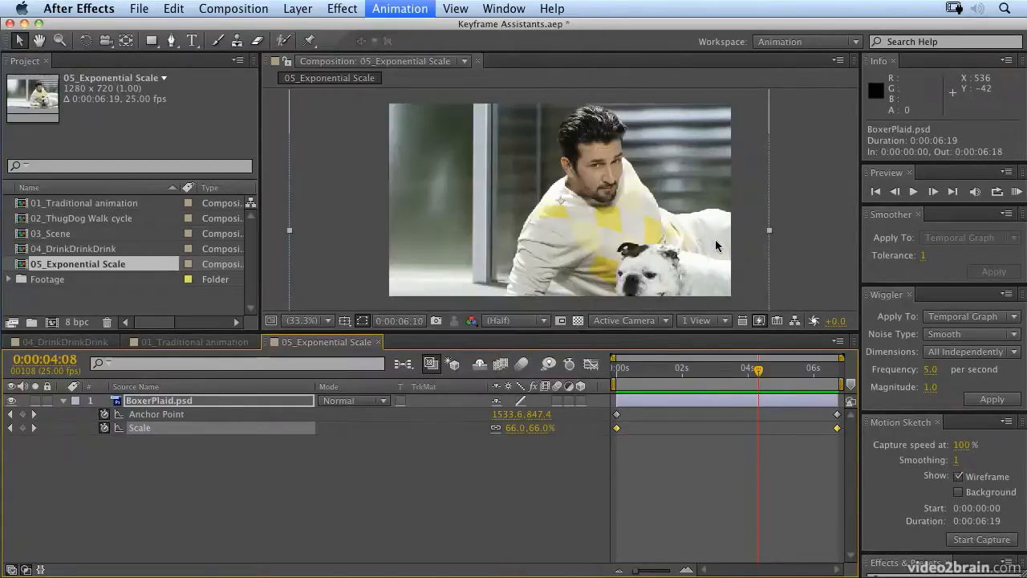
click(1016, 192)
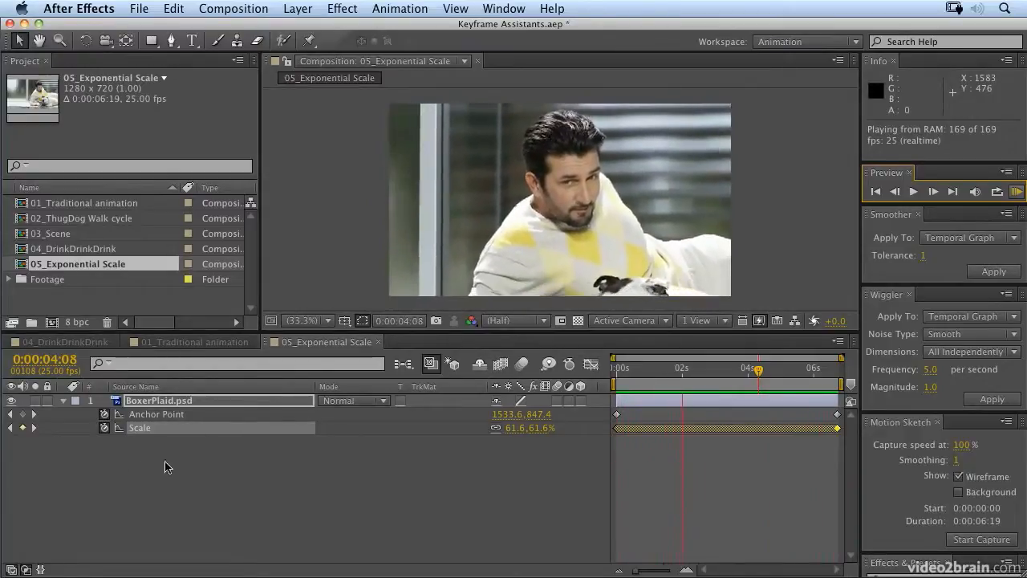
key(space)
Step: Time-reverse BoxerPlaid.psd's Anchor Point keyframes together with its exponential Scale keyframes and RAM-preview the result
click(155, 416)
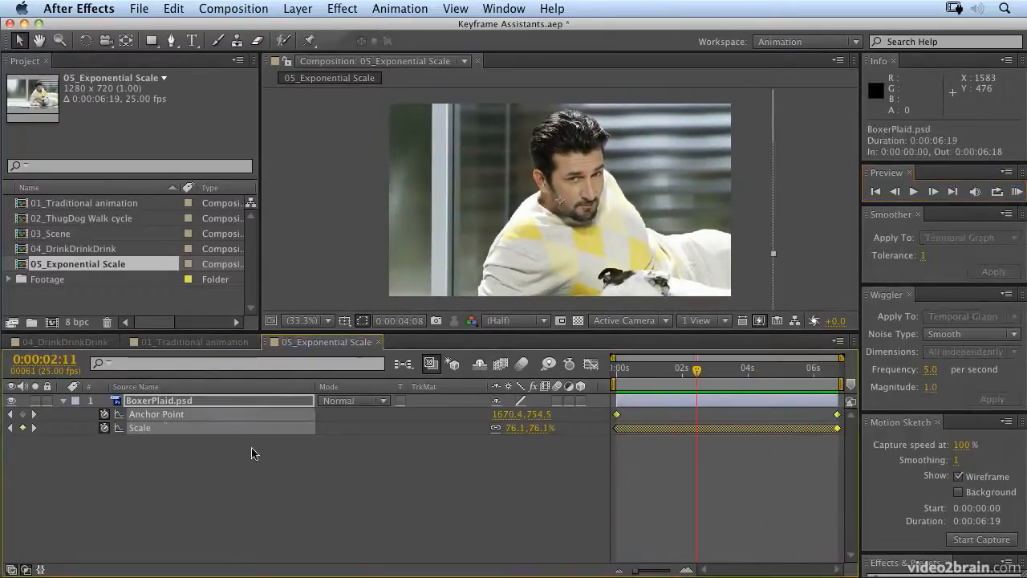
click(400, 8)
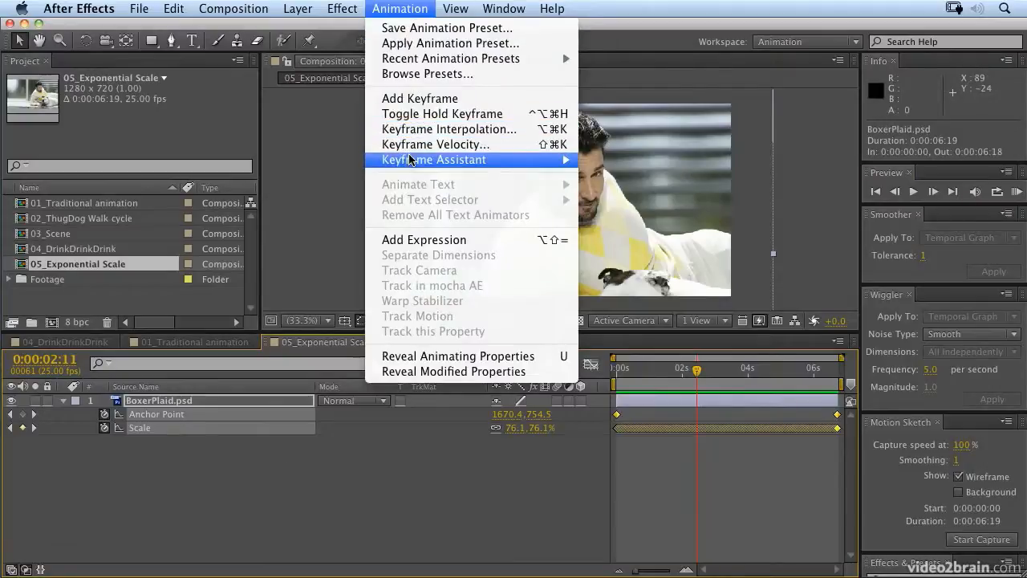
mouse_move(409, 160)
click(795, 282)
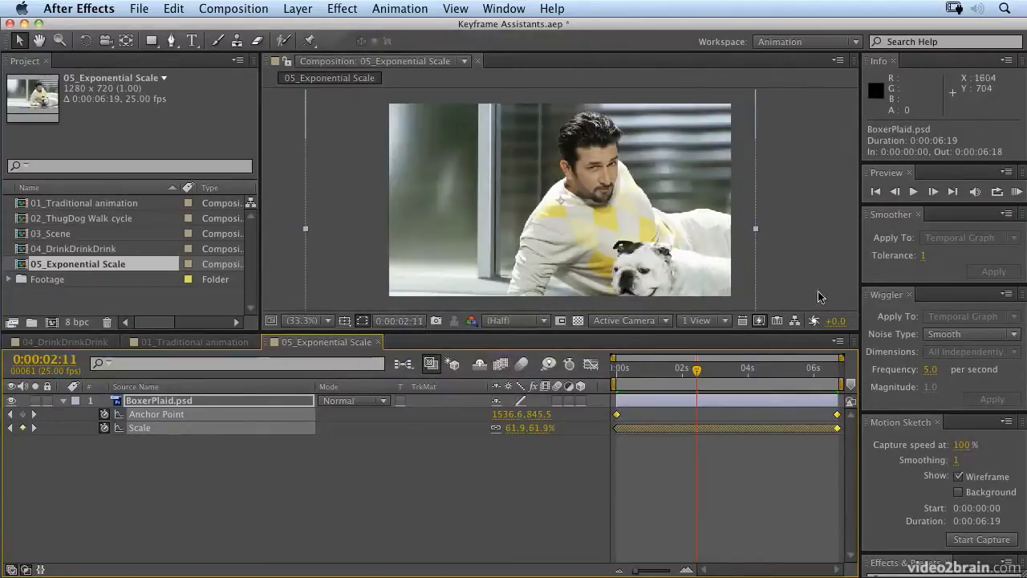
click(1017, 192)
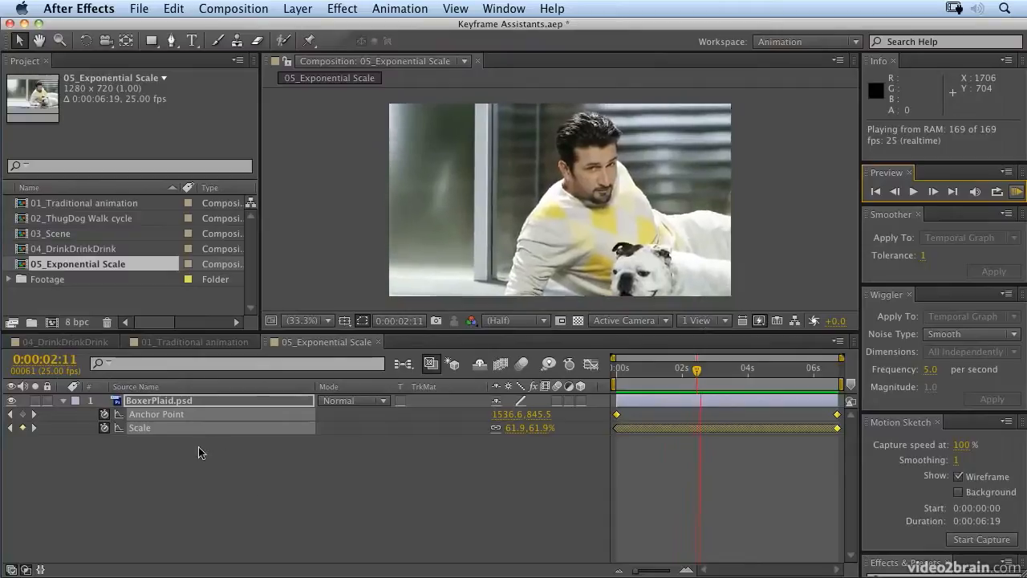
Step: Stop the preview and examine the BoxerPlaid.psd layer's exponential Scale curve in the Graph Editor, then return to the layer view
key(space)
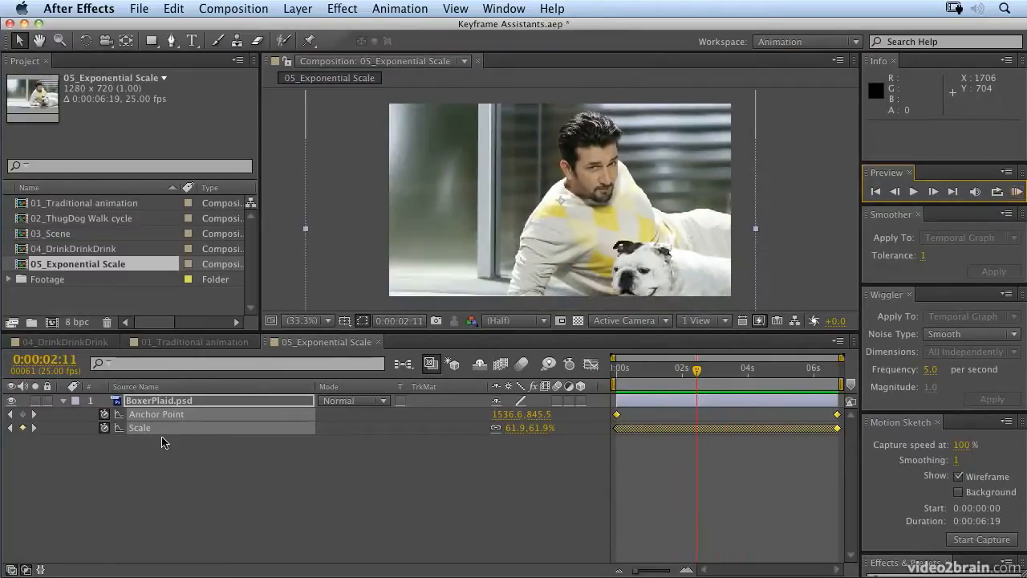
click(156, 429)
click(165, 452)
click(160, 430)
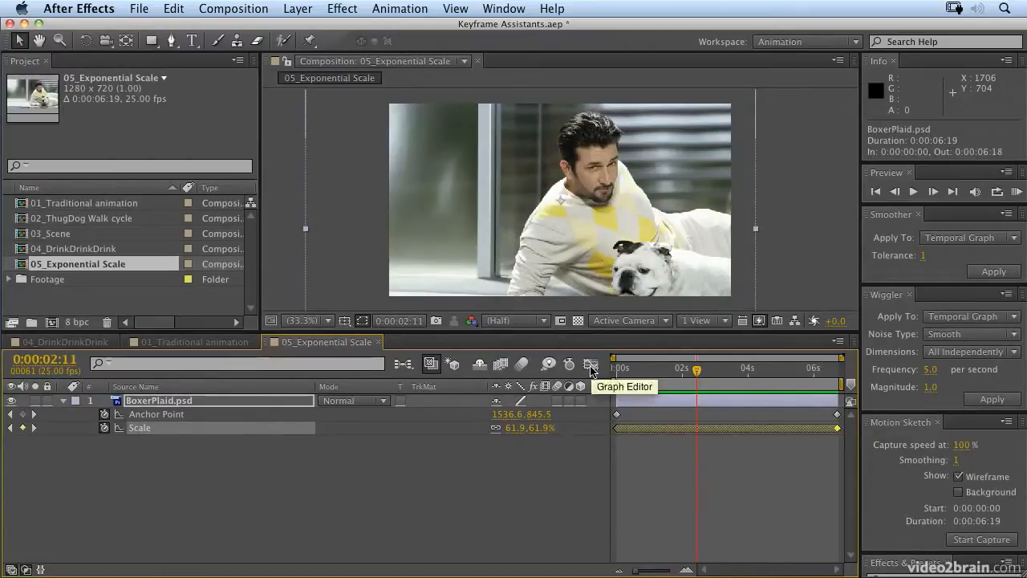
click(591, 367)
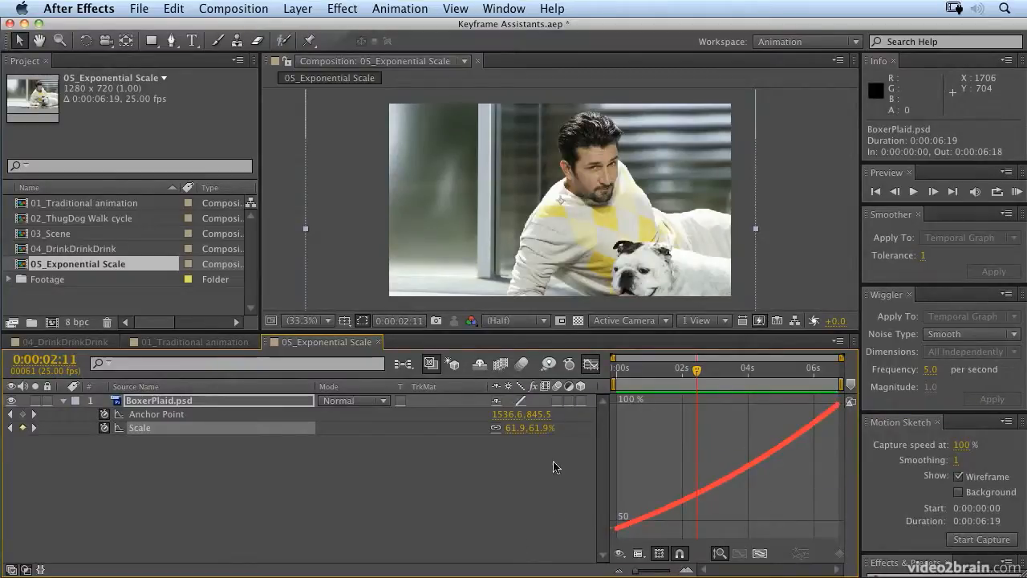
click(592, 365)
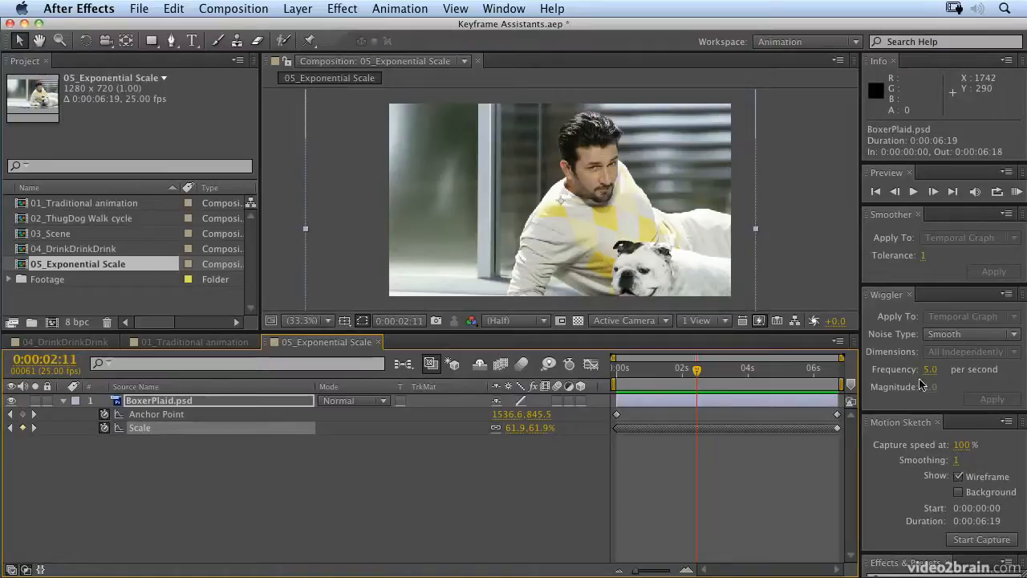
Step: Add Rotation keyframes of 0° to the BoxerPlaid.psd layer at 0:00:00:00 and at the last frame, 0:00:06:18
drag(704, 374, 617, 370)
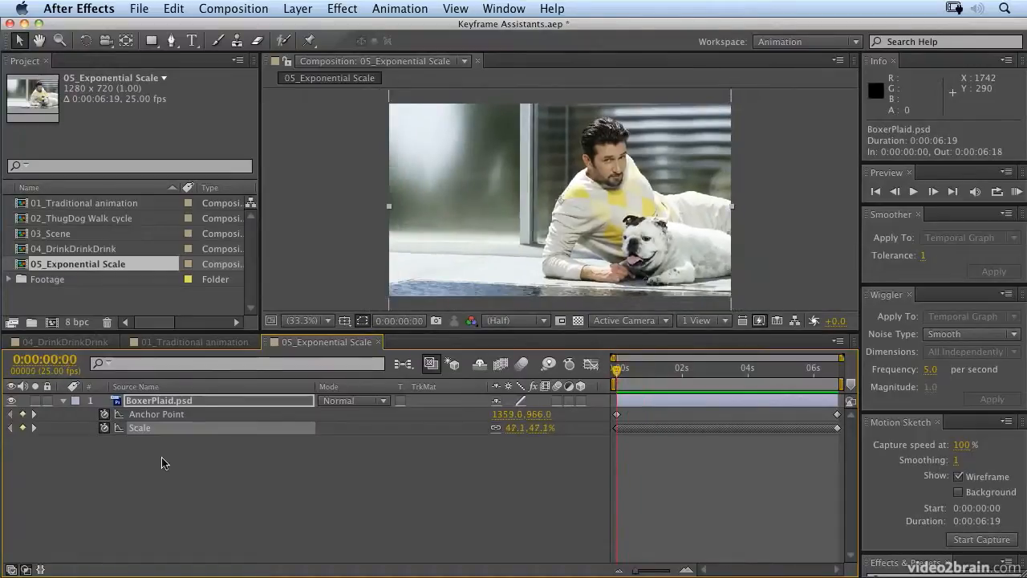
click(167, 403)
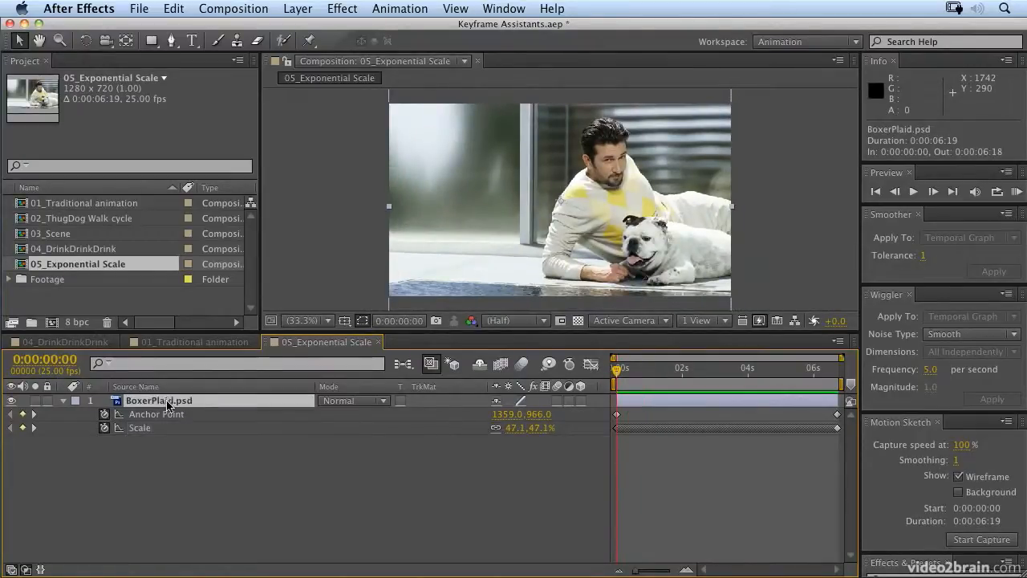
key(shift+r)
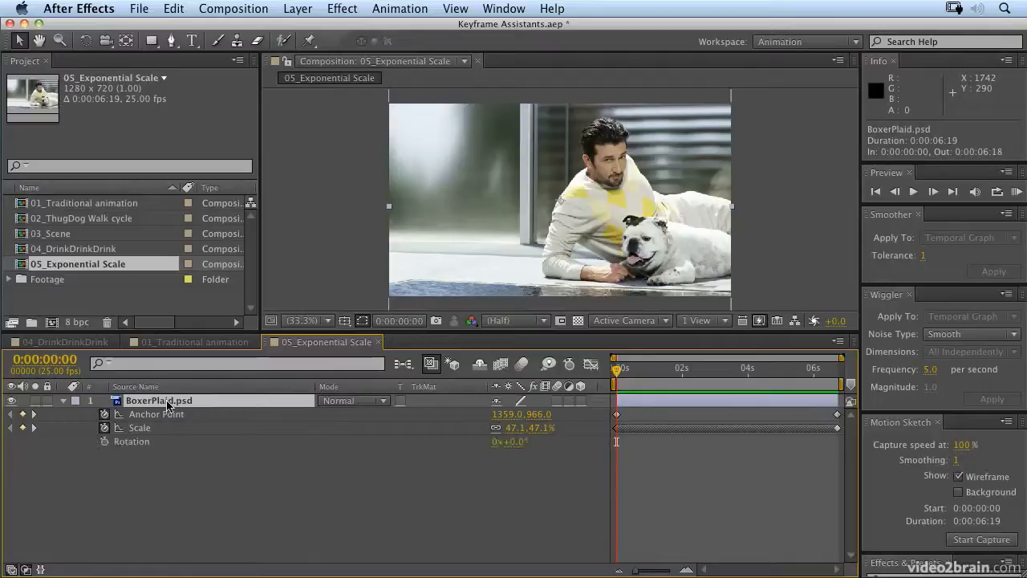
click(103, 442)
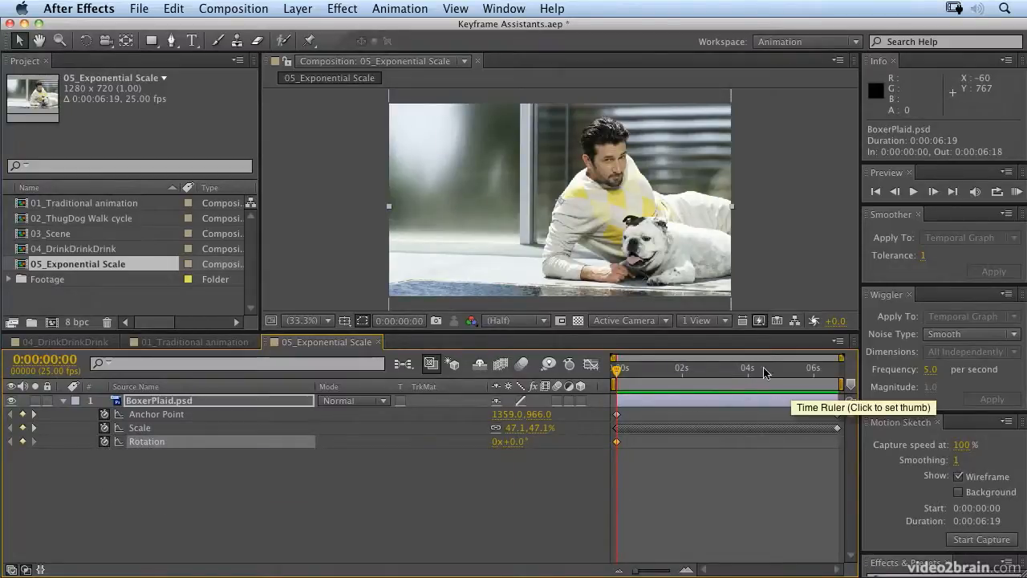
click(725, 369)
drag(724, 371, 871, 374)
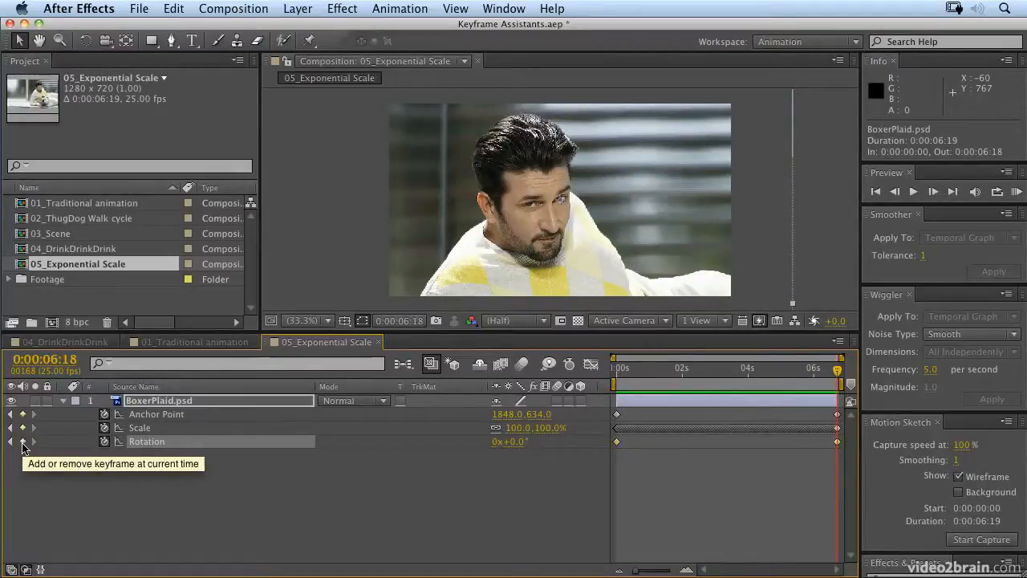
Step: Apply the Wiggler to both Rotation keyframes with frequency 1 per second and magnitude 1 on the temporal graph, and RAM-preview the result
click(147, 444)
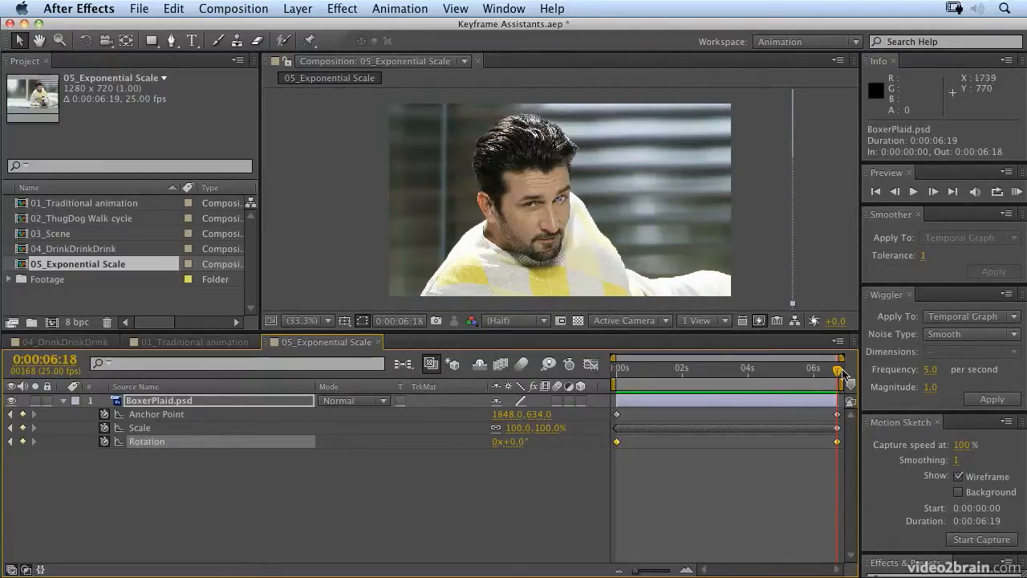
click(972, 319)
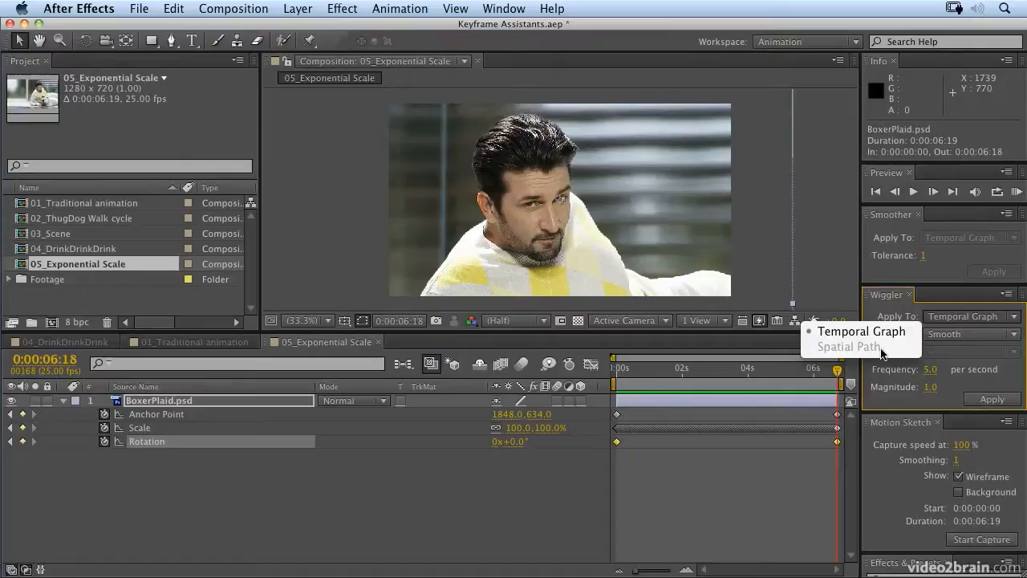
click(963, 353)
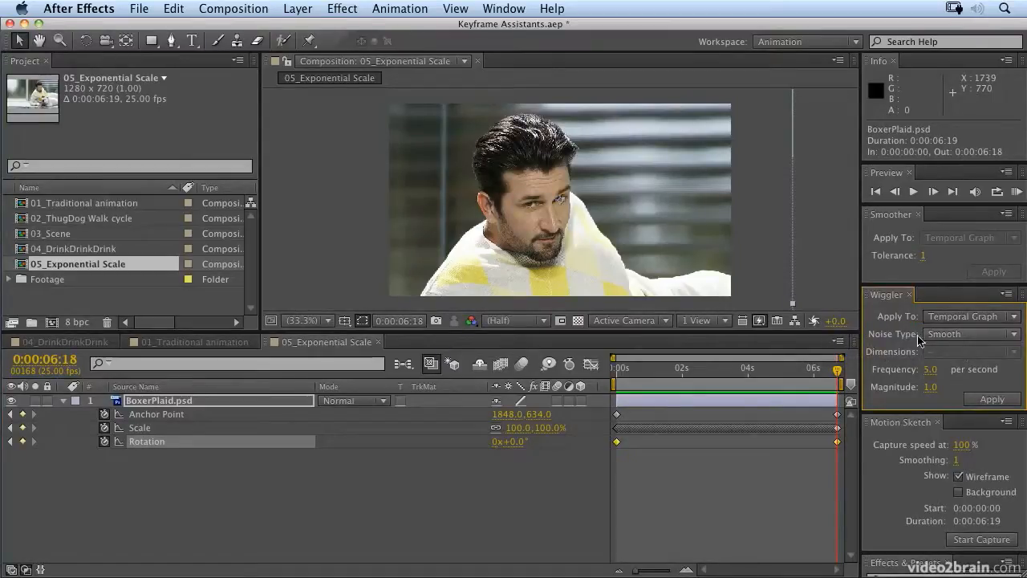
click(930, 375)
text(1)
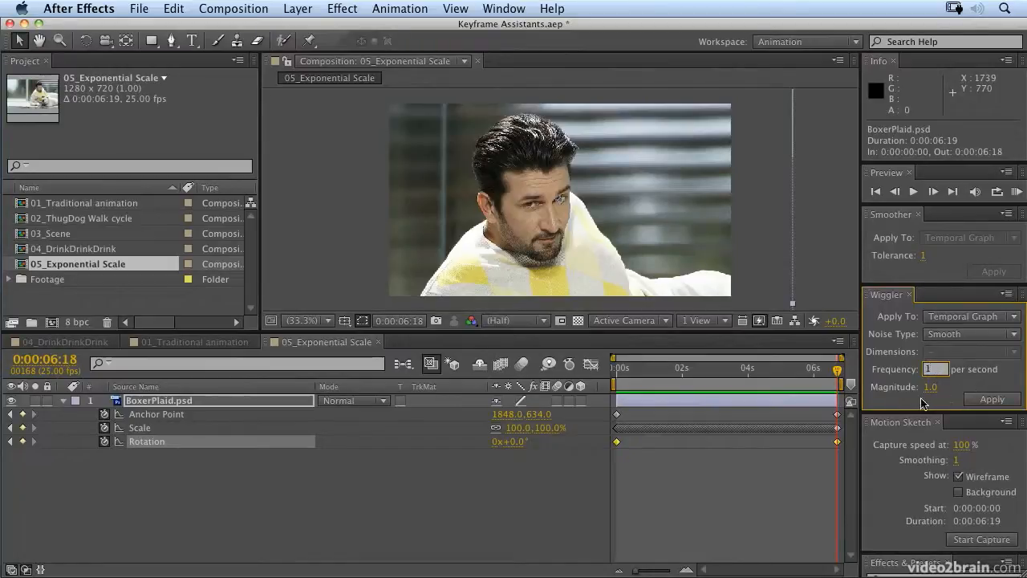
click(930, 387)
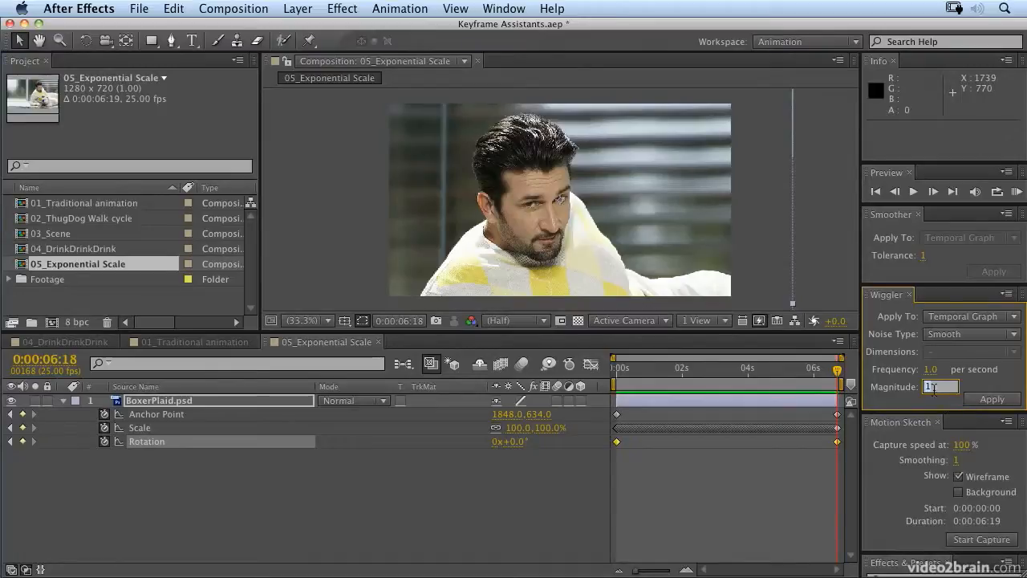
click(992, 400)
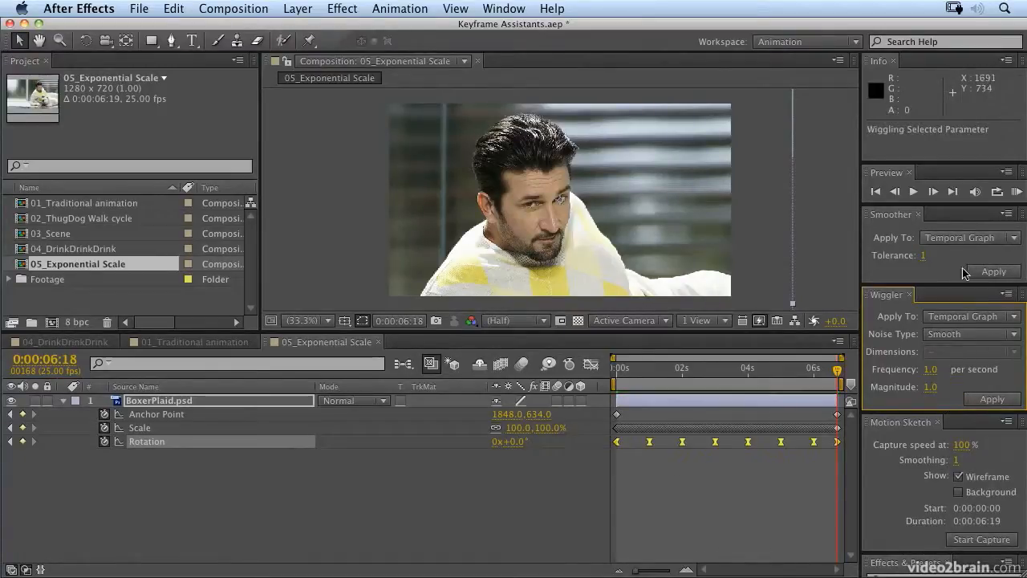
click(1017, 192)
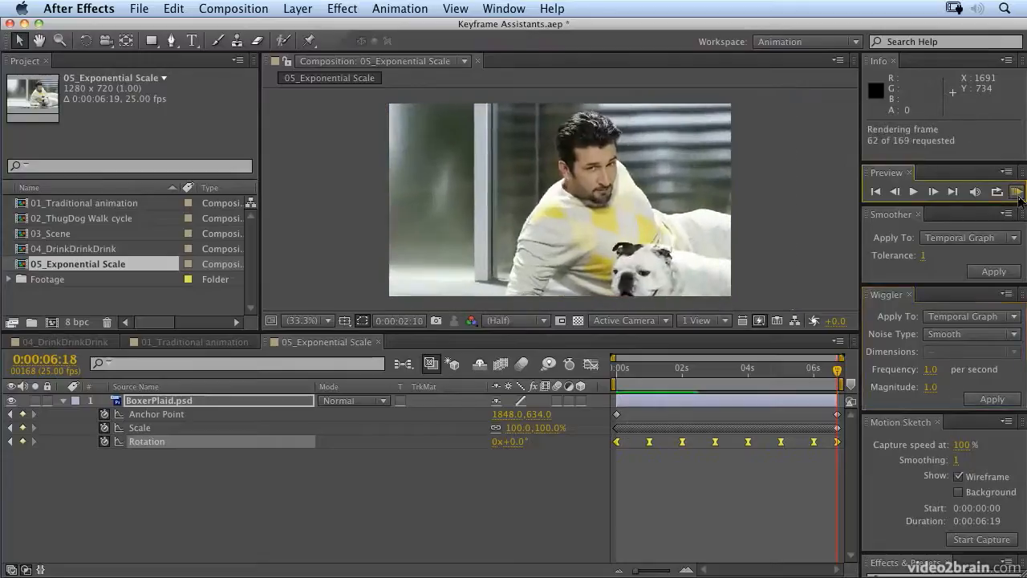